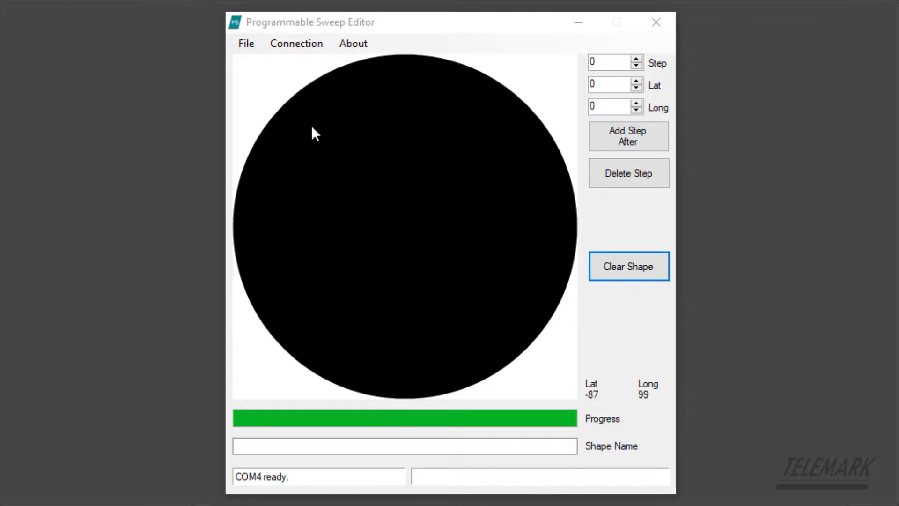
Search the Connection menu for available serial ports.
{"action": "left_click", "coordinate": [295, 47]}
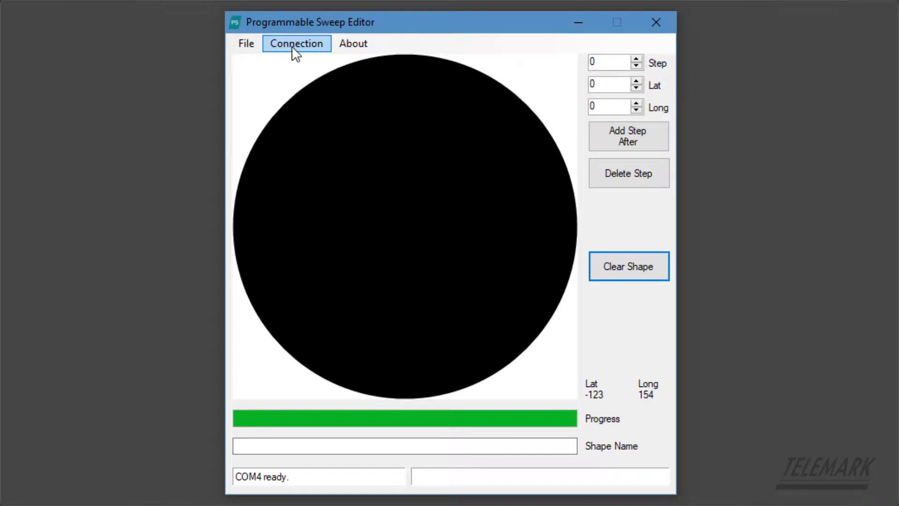
{"action": "left_click", "coordinate": [293, 48]}
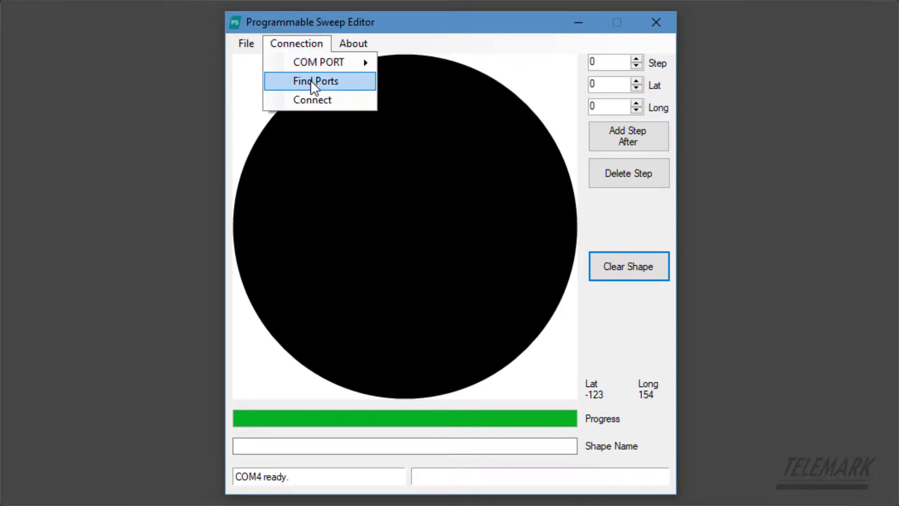
{"action": "left_click", "coordinate": [310, 81]}
Choose COM4 as the sweep's port and connect to it.
{"action": "left_click", "coordinate": [298, 43]}
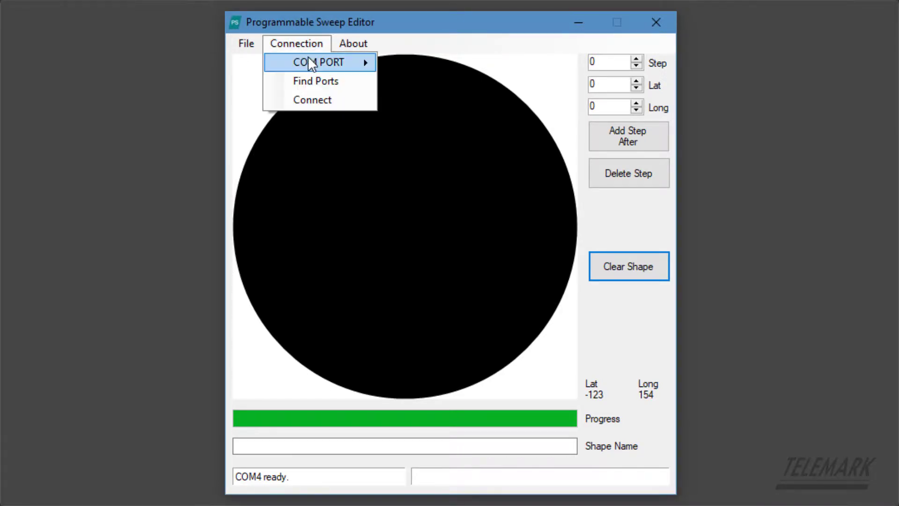
{"action": "mouse_move", "coordinate": [311, 62]}
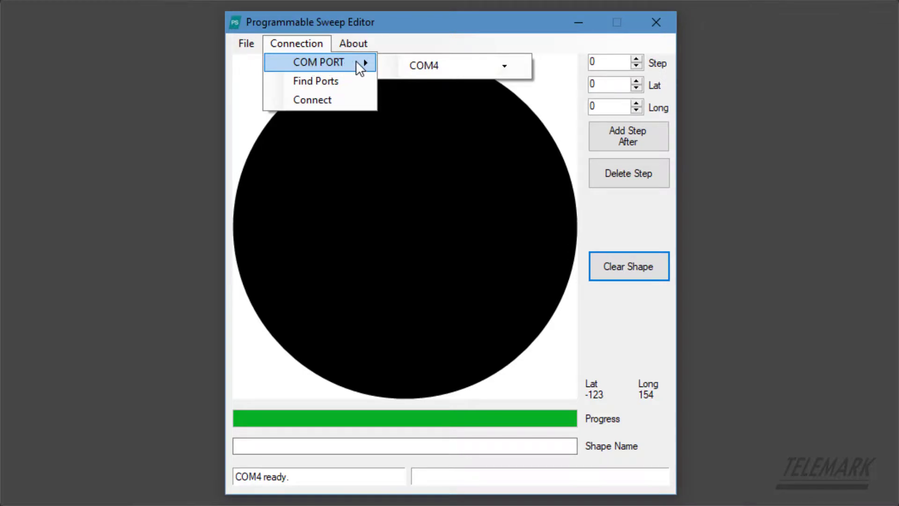
{"action": "left_click", "coordinate": [503, 67]}
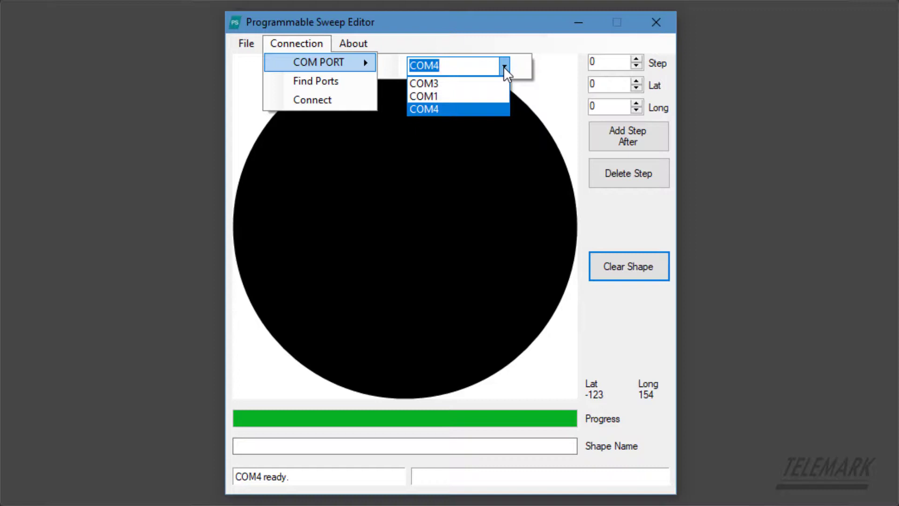
{"action": "left_click", "coordinate": [504, 66]}
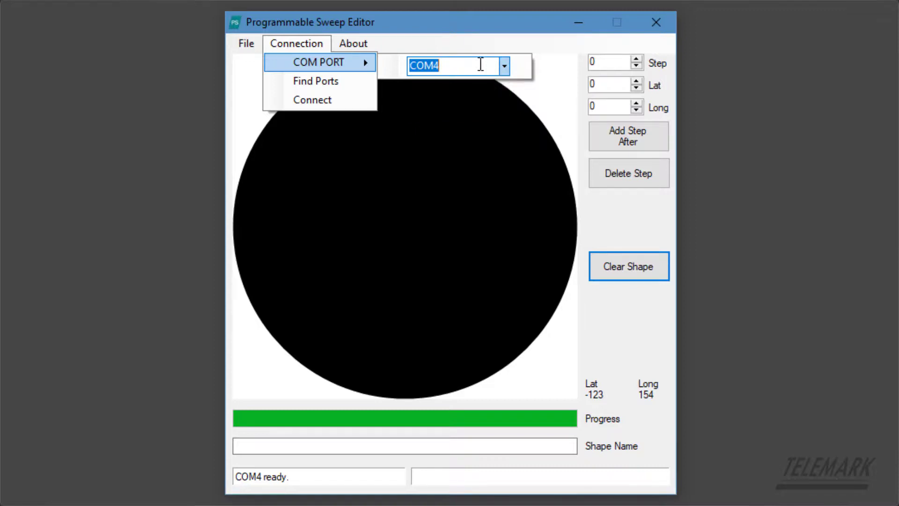
{"action": "left_click", "coordinate": [314, 104]}
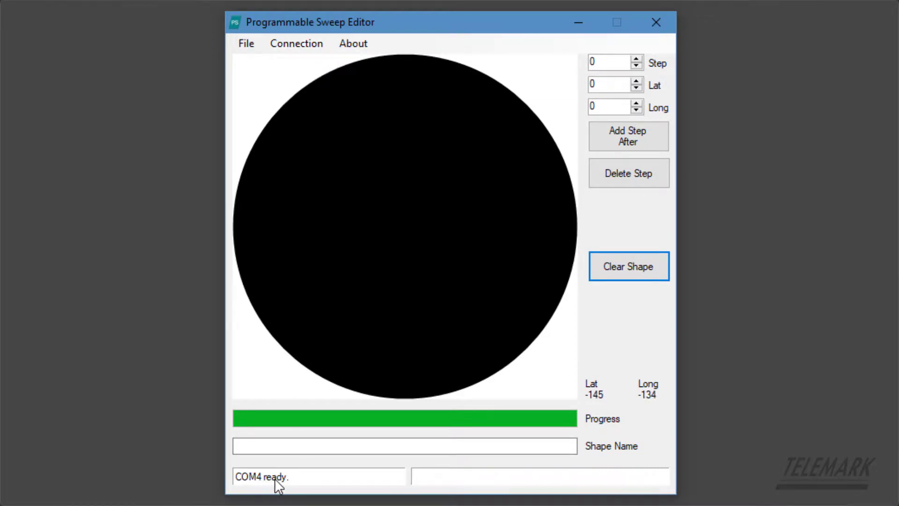
Run a Full Backup of the sweep, saving it as test4.backup.
{"action": "left_click", "coordinate": [241, 40]}
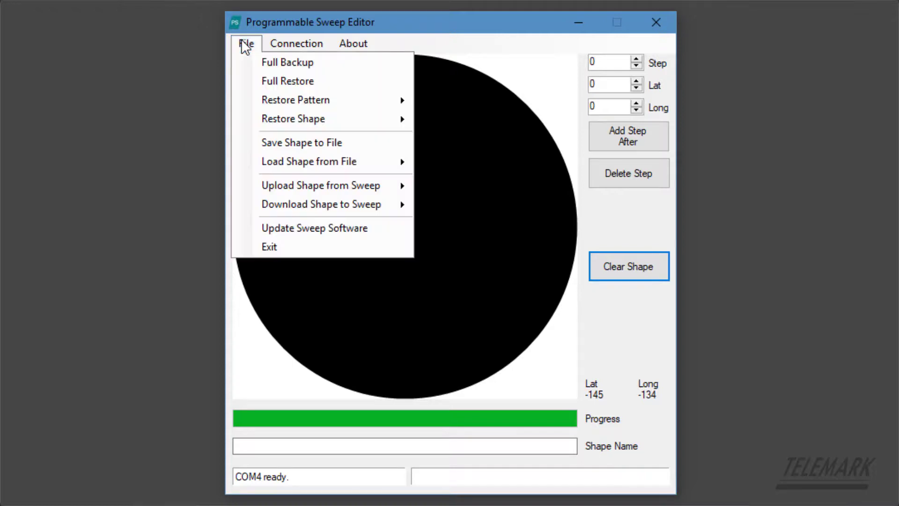
{"action": "left_click", "coordinate": [312, 63]}
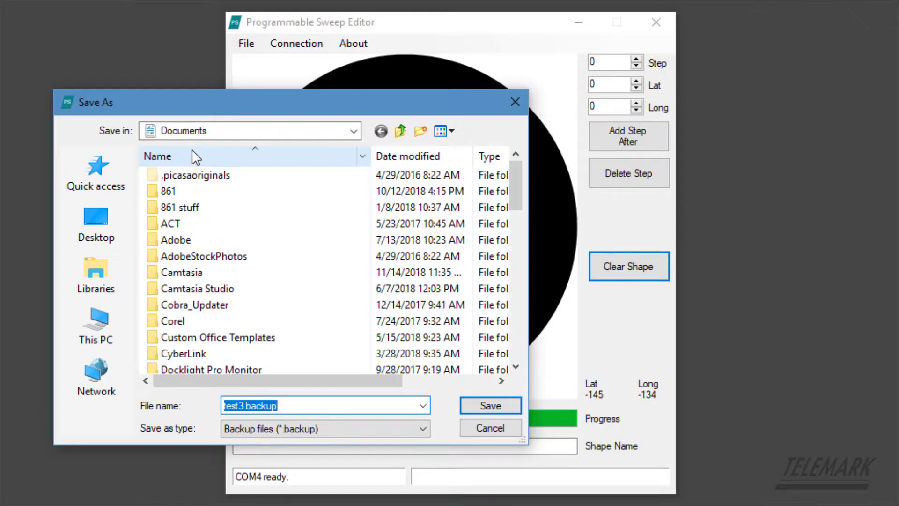
{"action": "left_click", "coordinate": [241, 406]}
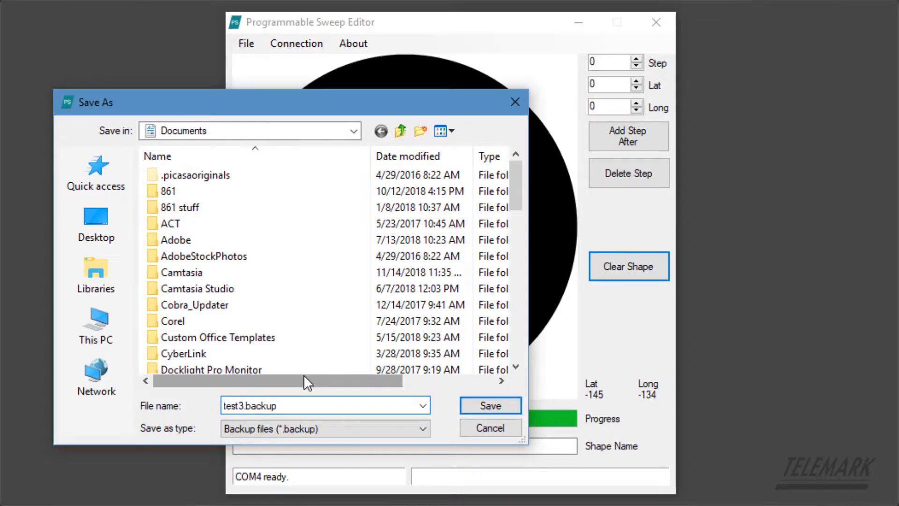
{"action": "type", "text": "4"}
{"action": "key", "text": "Delete"}
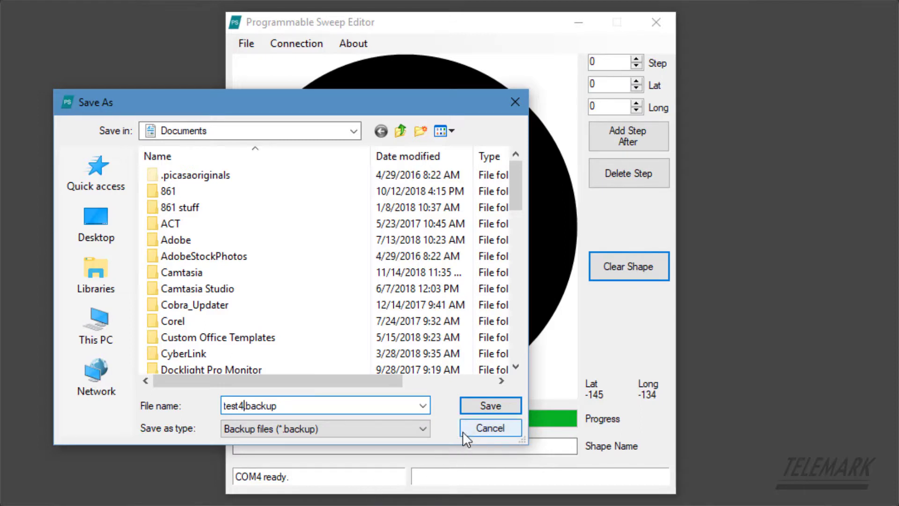
{"action": "left_click", "coordinate": [485, 407]}
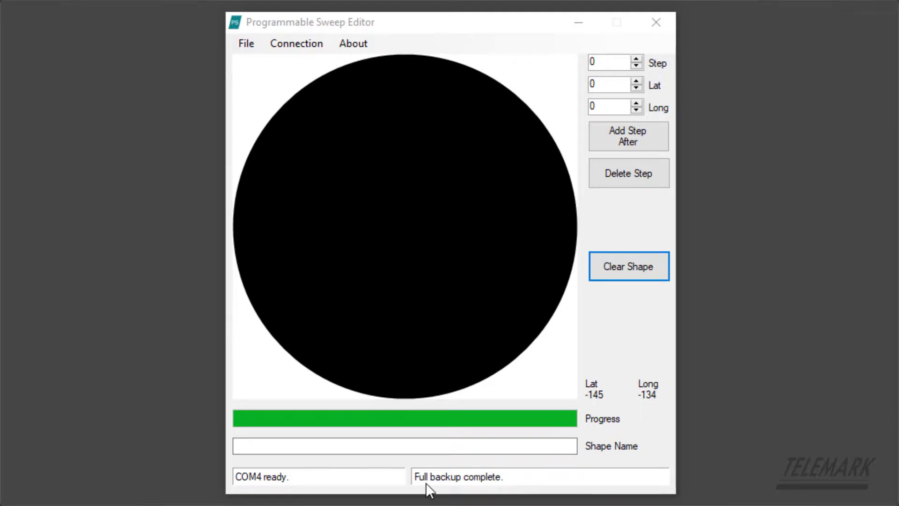
Run a Full Restore of the sweep using the test4.backup file.
{"action": "left_click", "coordinate": [244, 43]}
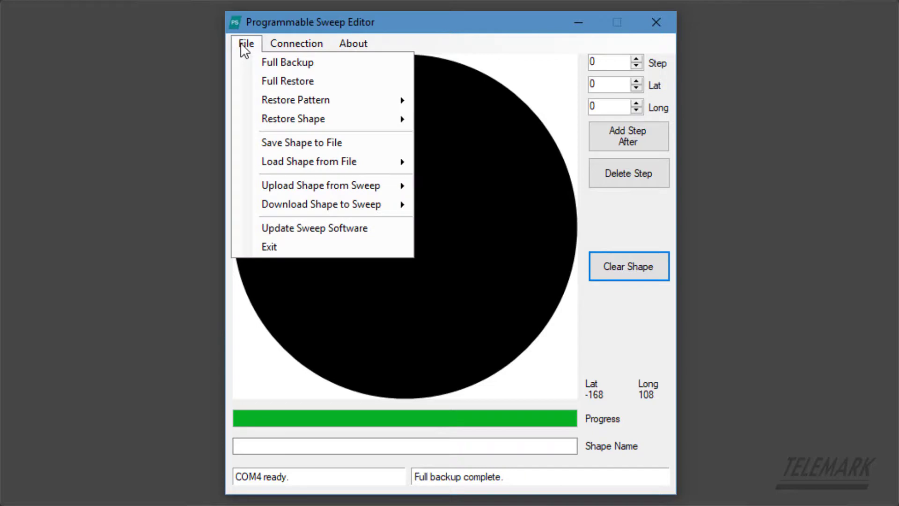
{"action": "left_click", "coordinate": [294, 82]}
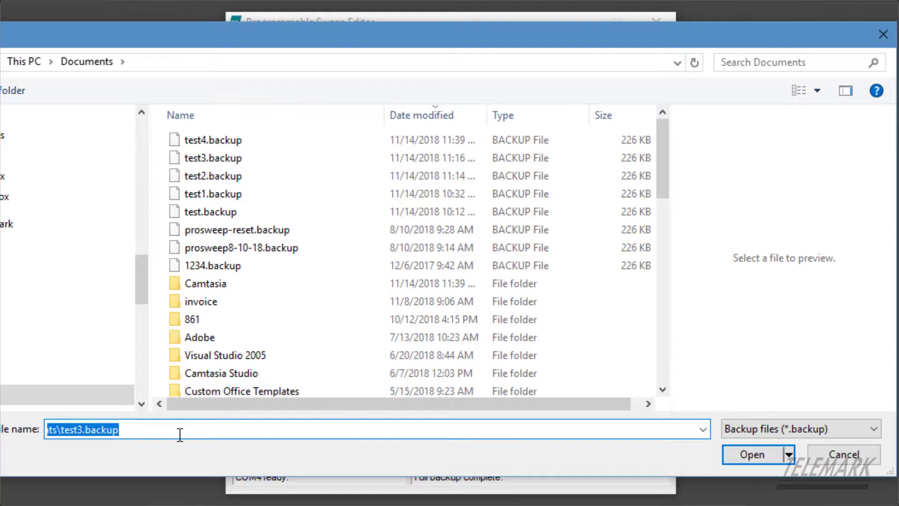
{"action": "left_click", "coordinate": [212, 140]}
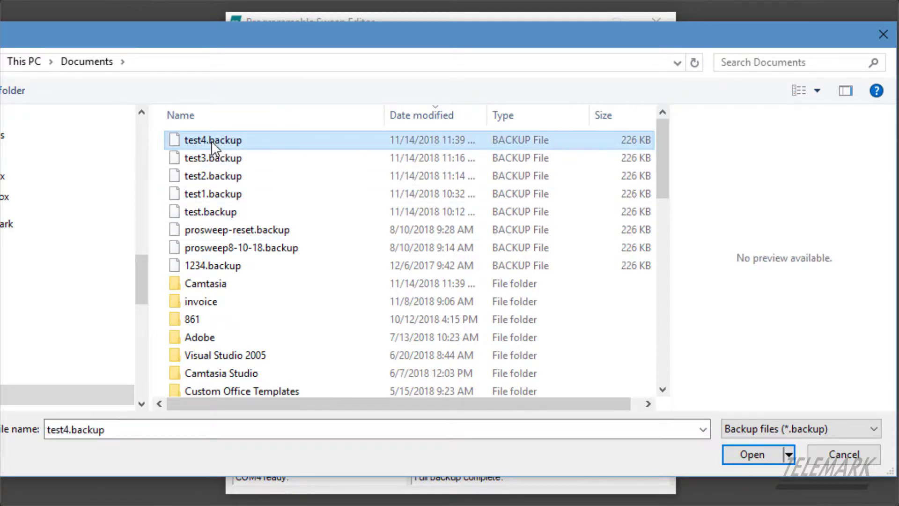
{"action": "left_click", "coordinate": [750, 454]}
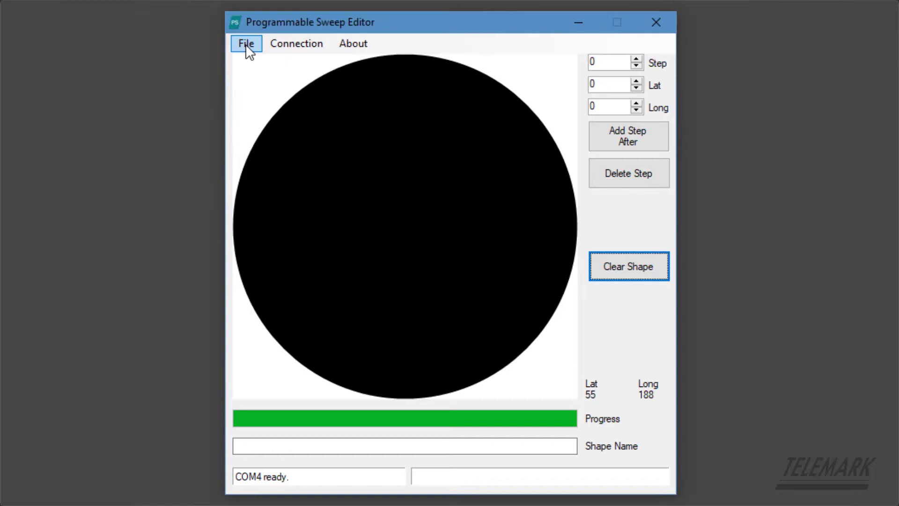
Restore pattern 8 from test4.backup via File > Restore Pattern.
{"action": "left_click", "coordinate": [245, 44]}
{"action": "mouse_move", "coordinate": [288, 97]}
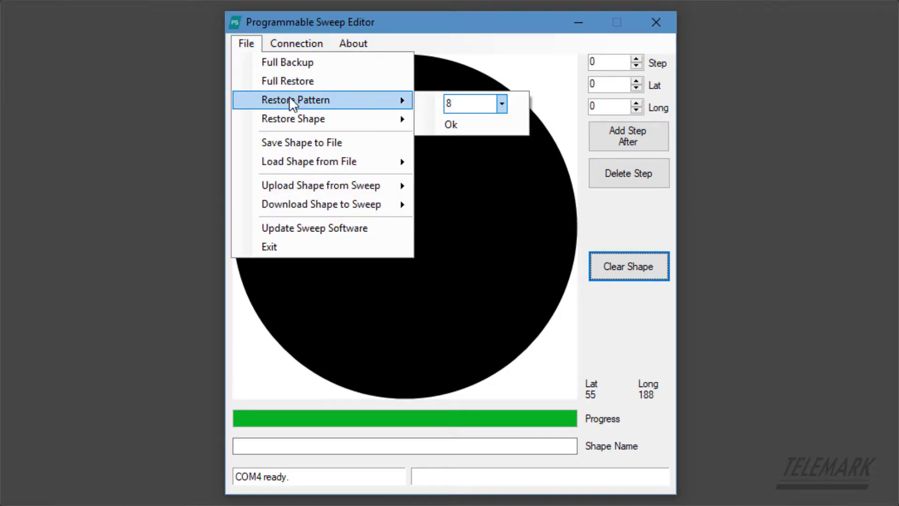
{"action": "left_click", "coordinate": [501, 104]}
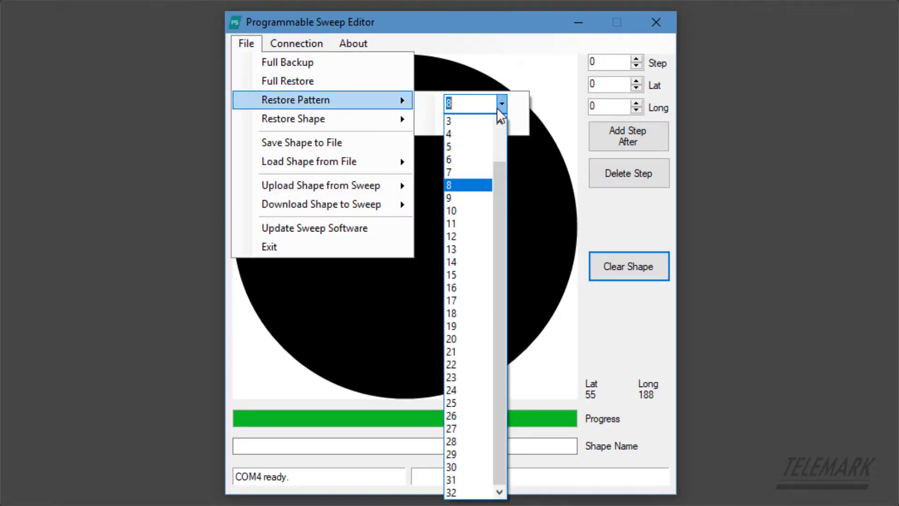
{"action": "left_click", "coordinate": [465, 184]}
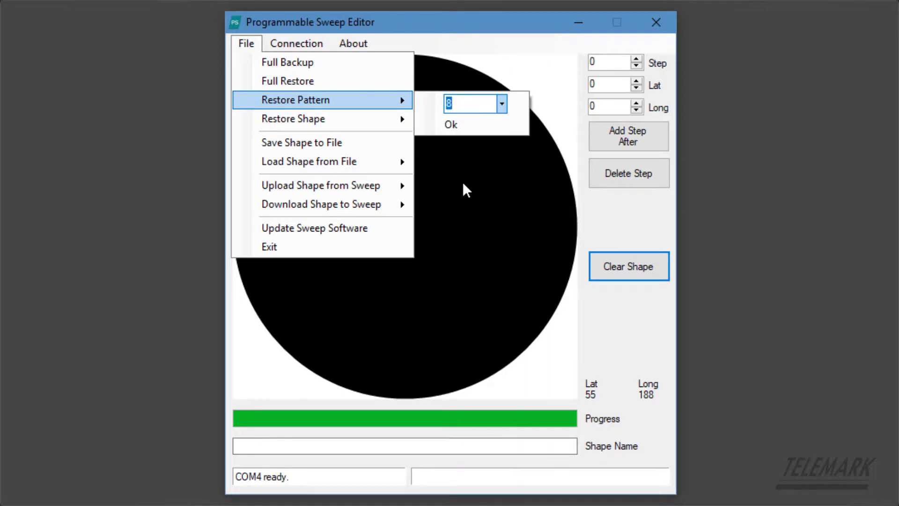
{"action": "left_click", "coordinate": [451, 124]}
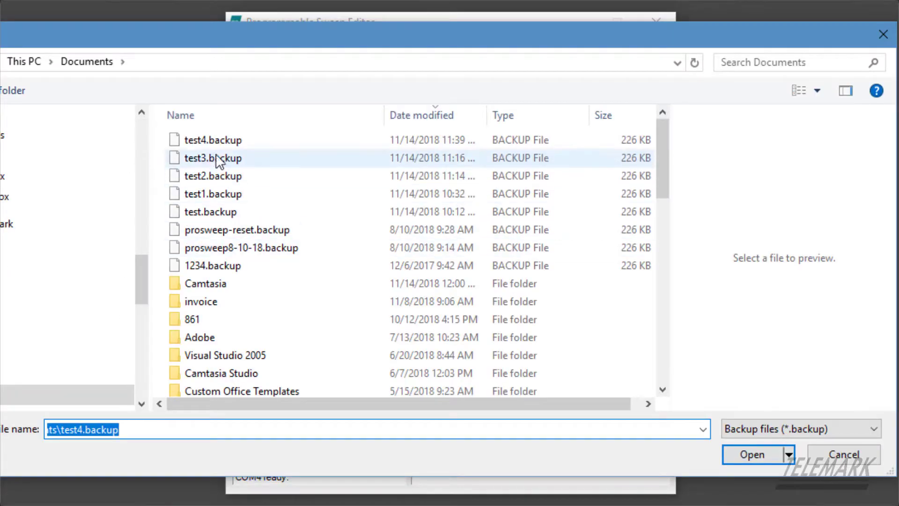
{"action": "left_click", "coordinate": [735, 452]}
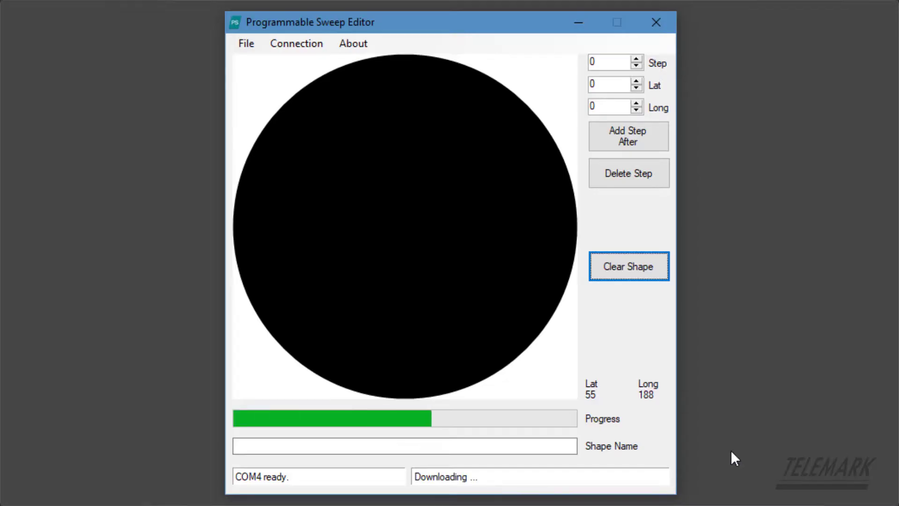
{"action": "left_click", "coordinate": [245, 44]}
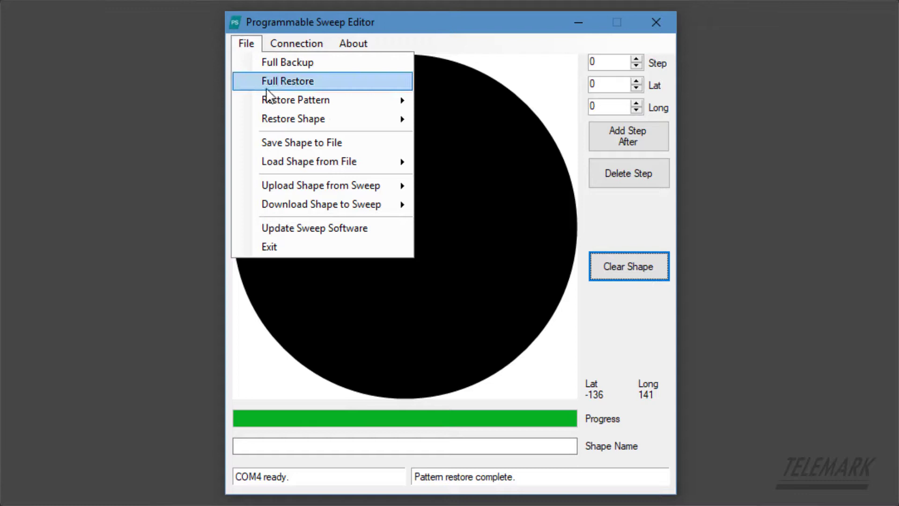
Add shape points at the circle's top, left side, lower left and right edge.
{"action": "mouse_move", "coordinate": [291, 117]}
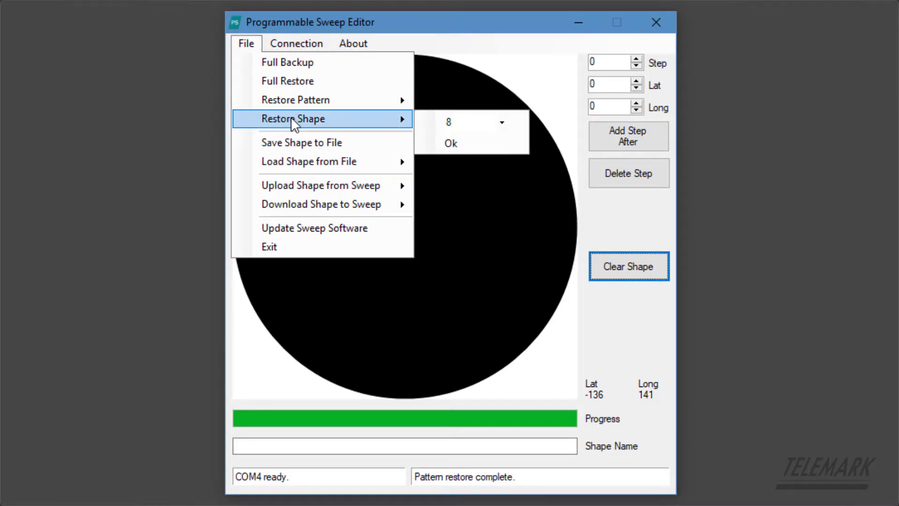
{"action": "mouse_move", "coordinate": [356, 204]}
{"action": "left_click", "coordinate": [481, 98]}
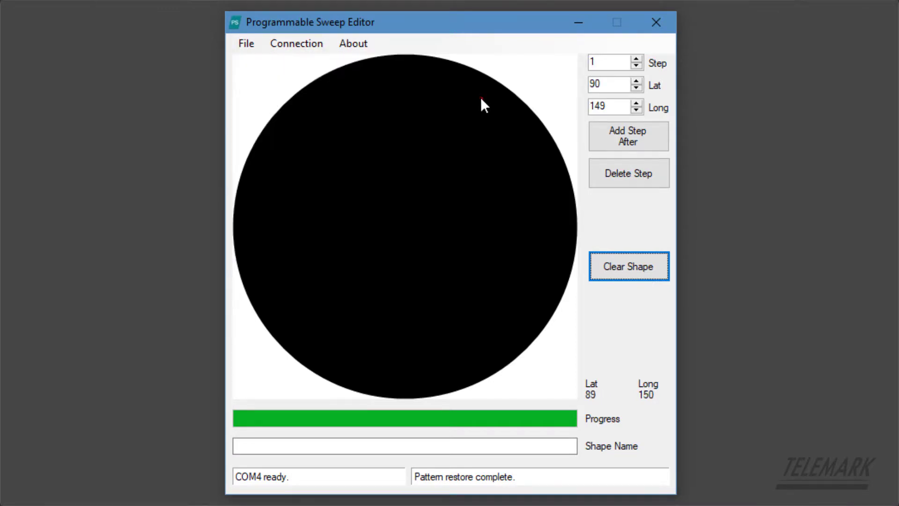
{"action": "left_click", "coordinate": [257, 145]}
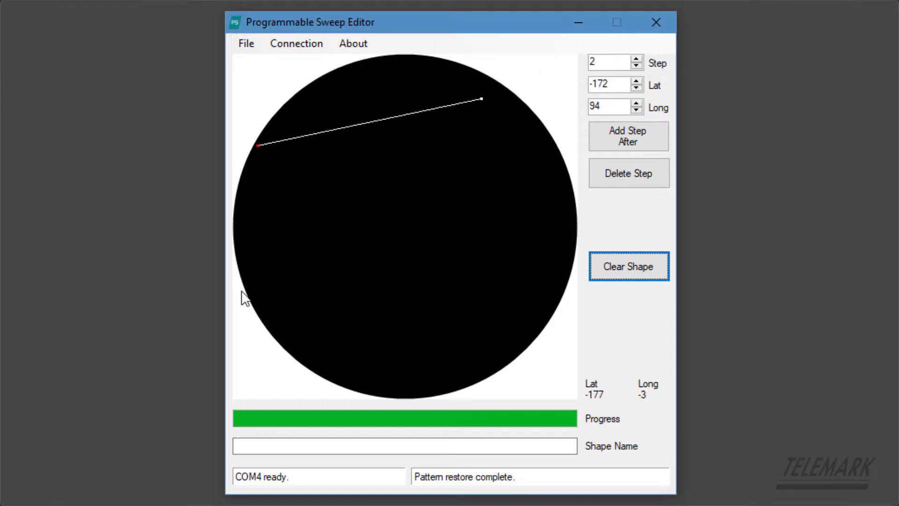
{"action": "left_click", "coordinate": [284, 345]}
{"action": "left_click", "coordinate": [563, 284]}
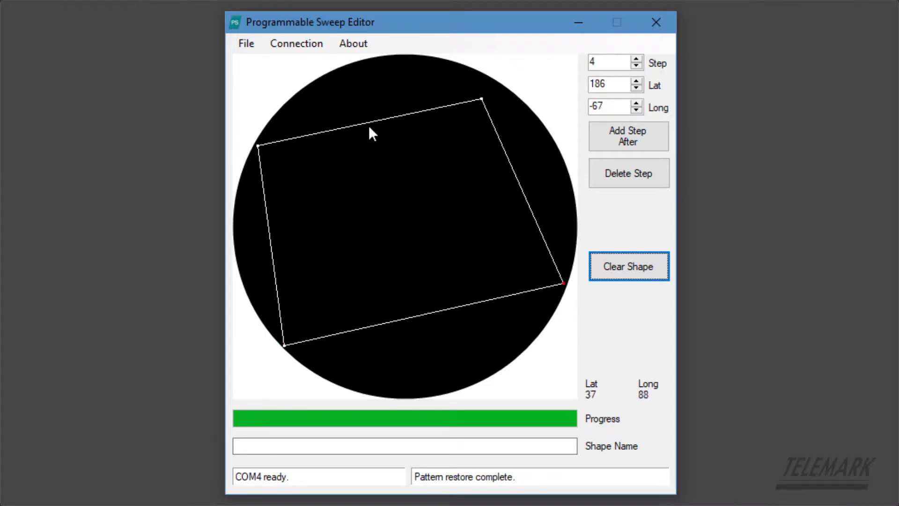
Add five more shape points clustered near the circle's centre.
{"action": "left_click", "coordinate": [401, 205]}
{"action": "left_click", "coordinate": [377, 246]}
{"action": "left_click", "coordinate": [424, 220]}
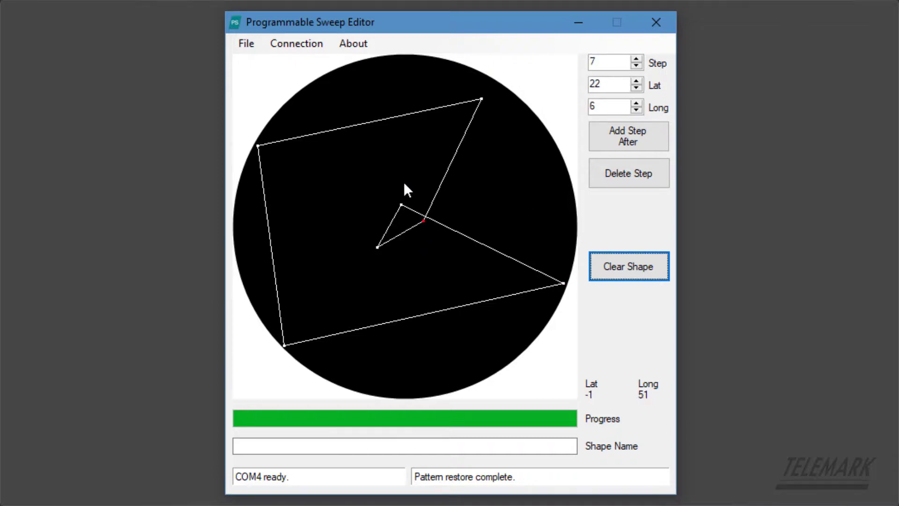
{"action": "left_click", "coordinate": [404, 182]}
{"action": "left_click", "coordinate": [375, 210]}
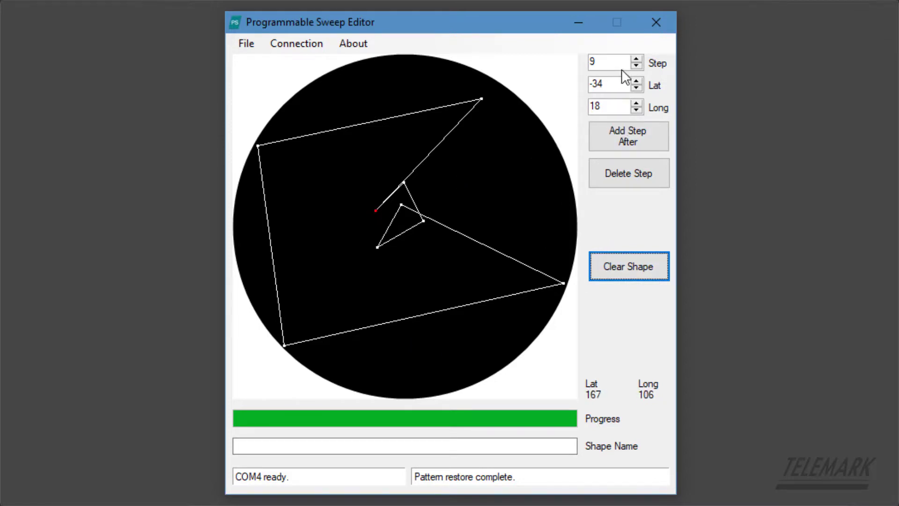
Raise step 9's latitude using the spin arrows.
{"action": "left_click", "coordinate": [637, 82]}
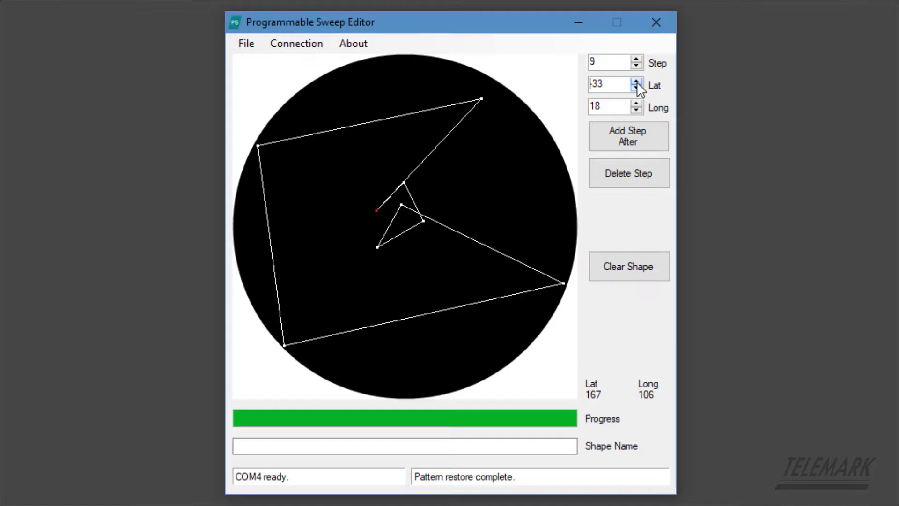
{"action": "left_click", "coordinate": [637, 82]}
{"action": "left_click", "coordinate": [637, 82]}
{"action": "left_click", "coordinate": [636, 82]}
{"action": "left_click_drag", "start_coordinate": [637, 82], "coordinate": [637, 102]}
{"action": "left_click", "coordinate": [637, 101]}
{"action": "left_click", "coordinate": [637, 102]}
Enter 0 for step 9's latitude and 200 for its longitude.
{"action": "double_click", "coordinate": [593, 87]}
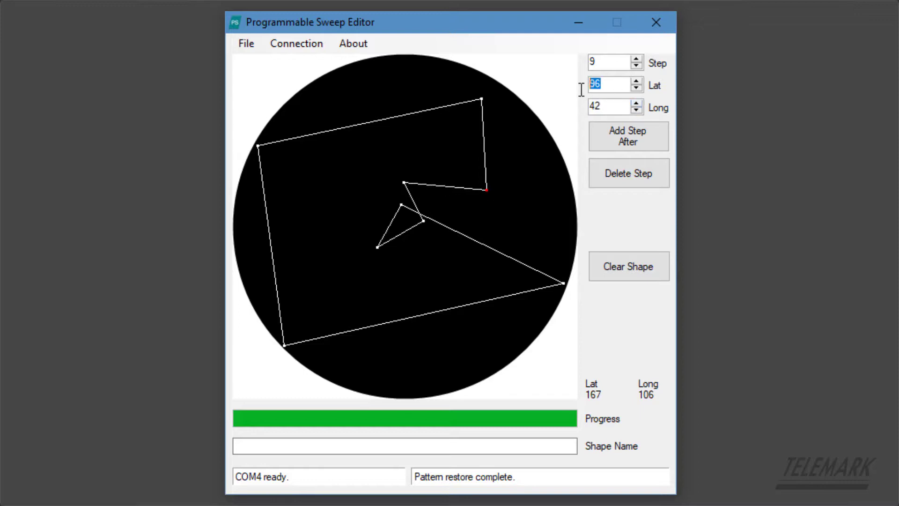
{"action": "type", "text": "0"}
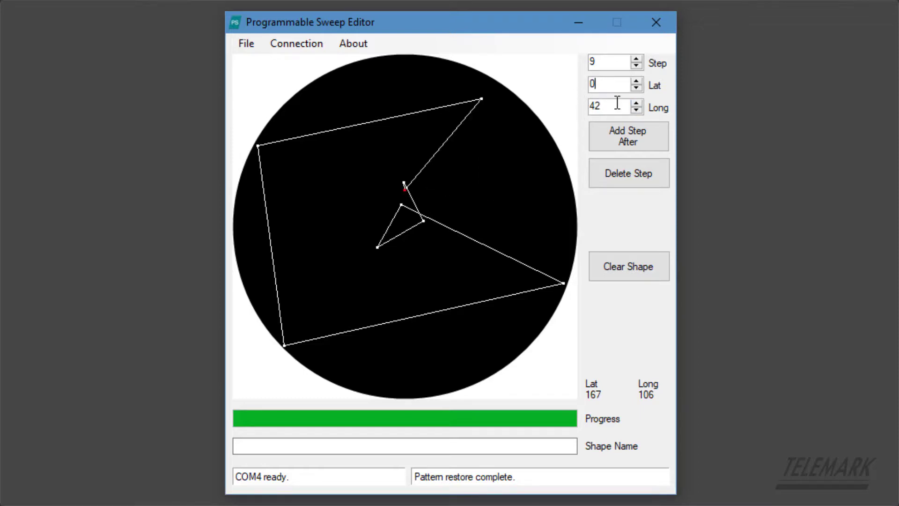
{"action": "left_click_drag", "start_coordinate": [614, 109], "coordinate": [585, 110]}
{"action": "type", "text": "99"}
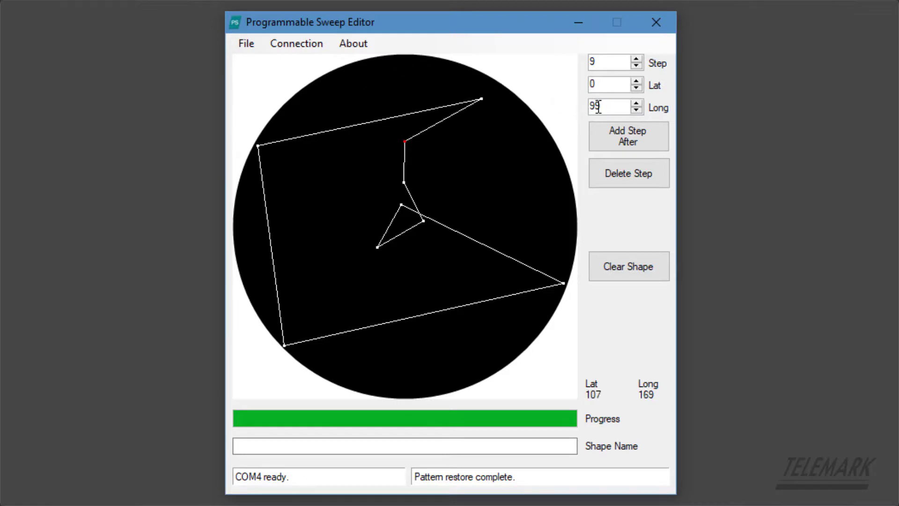
{"action": "left_click_drag", "start_coordinate": [601, 107], "coordinate": [586, 108]}
{"action": "type", "text": "200"}
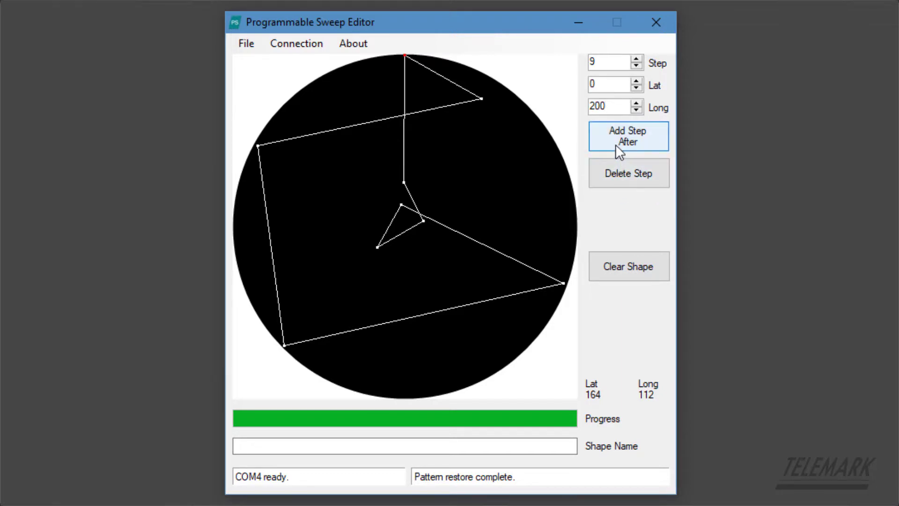
Delete the top-edge step, add a new step after step 8, and raise its longitude.
{"action": "left_click", "coordinate": [619, 172]}
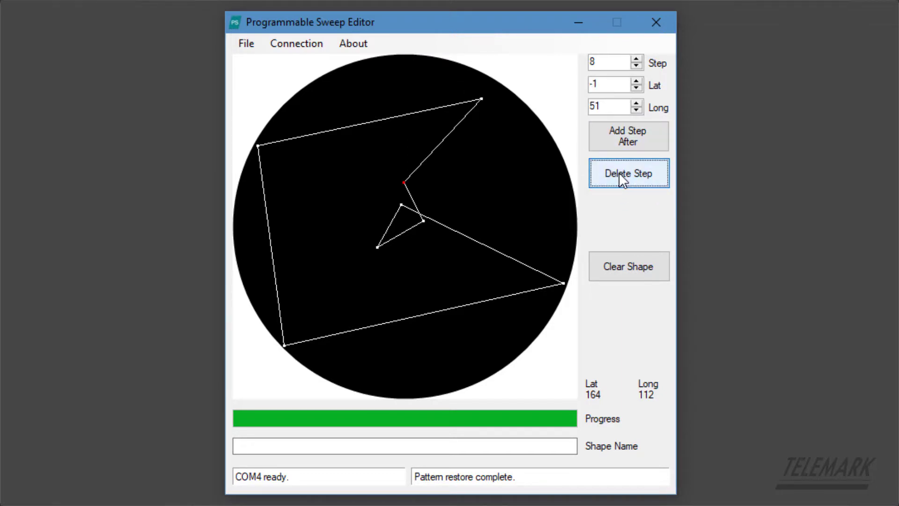
{"action": "left_click", "coordinate": [619, 138]}
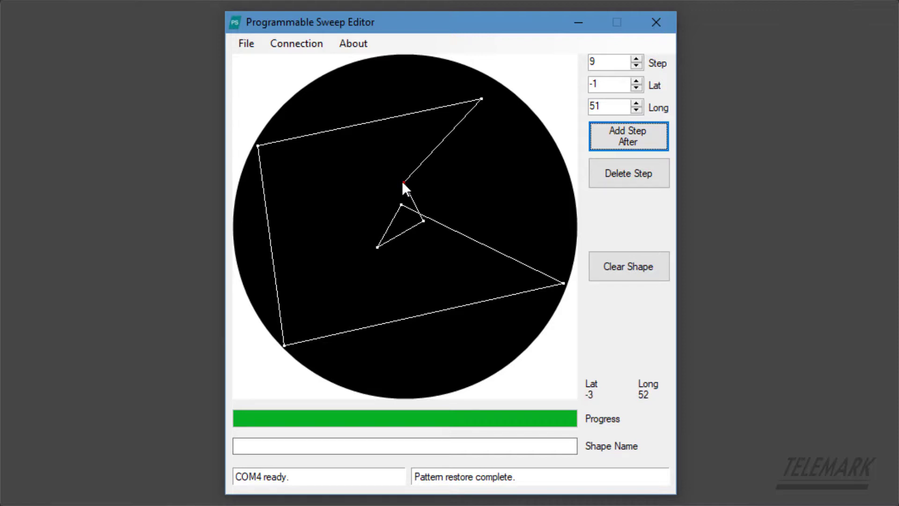
{"action": "left_click", "coordinate": [637, 104]}
{"action": "left_click", "coordinate": [637, 103]}
{"action": "left_click", "coordinate": [637, 104]}
{"action": "left_click", "coordinate": [637, 104]}
{"action": "left_click", "coordinate": [637, 103]}
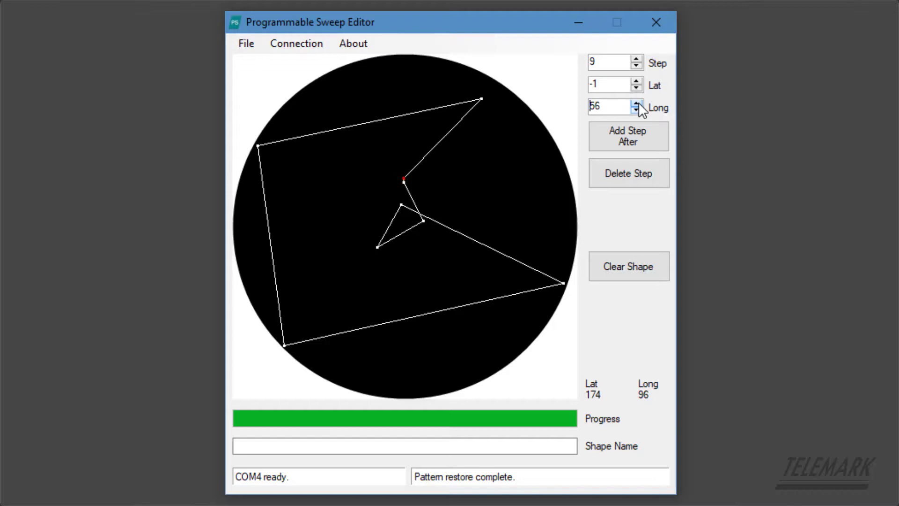
{"action": "left_click", "coordinate": [637, 104]}
{"action": "left_click", "coordinate": [637, 103]}
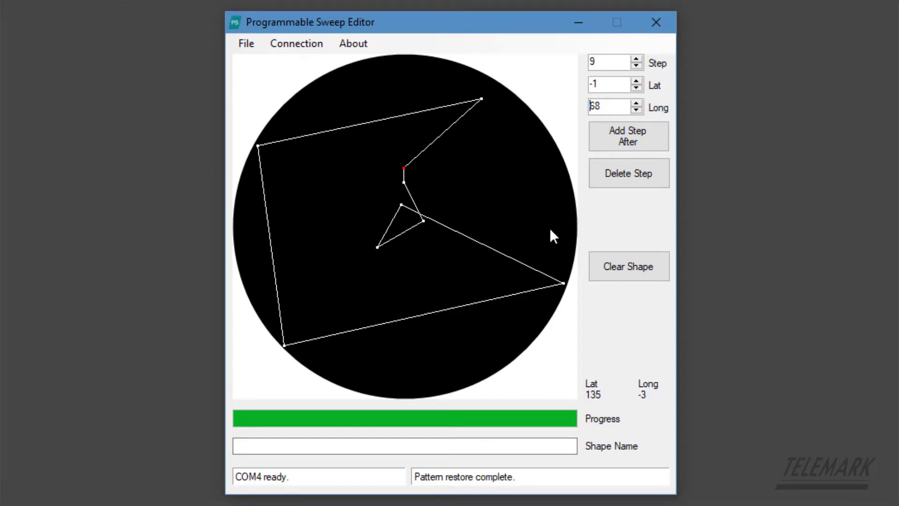
Name the shape shape11 and save it as star11shape.shape.
{"action": "left_click", "coordinate": [281, 446]}
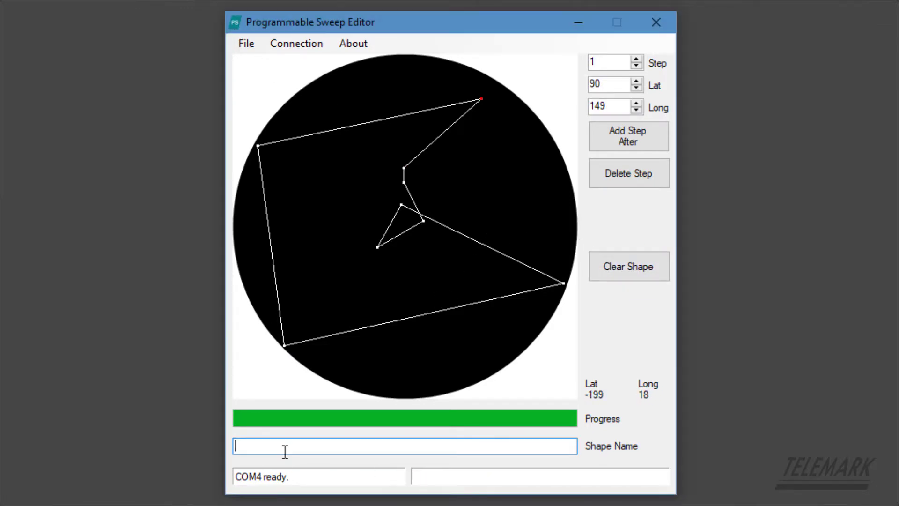
{"action": "type", "text": "shape11"}
{"action": "left_click", "coordinate": [247, 48]}
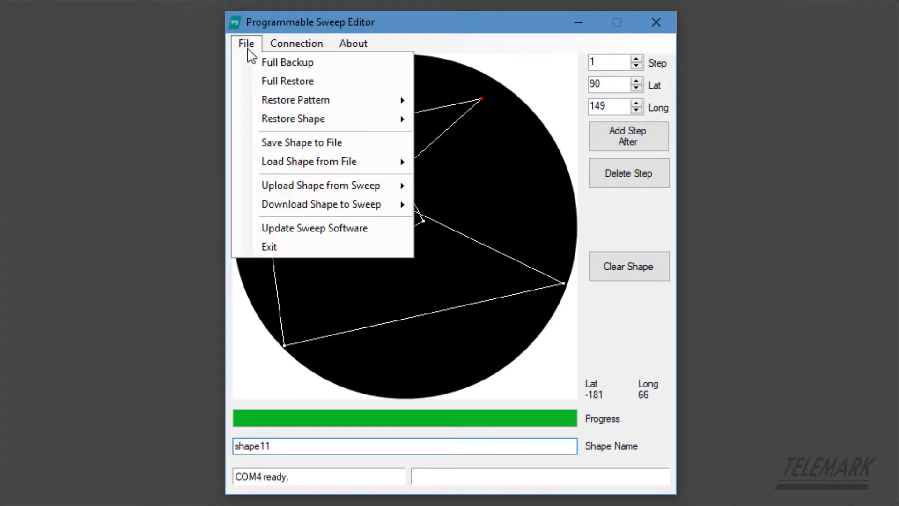
{"action": "left_click", "coordinate": [278, 142]}
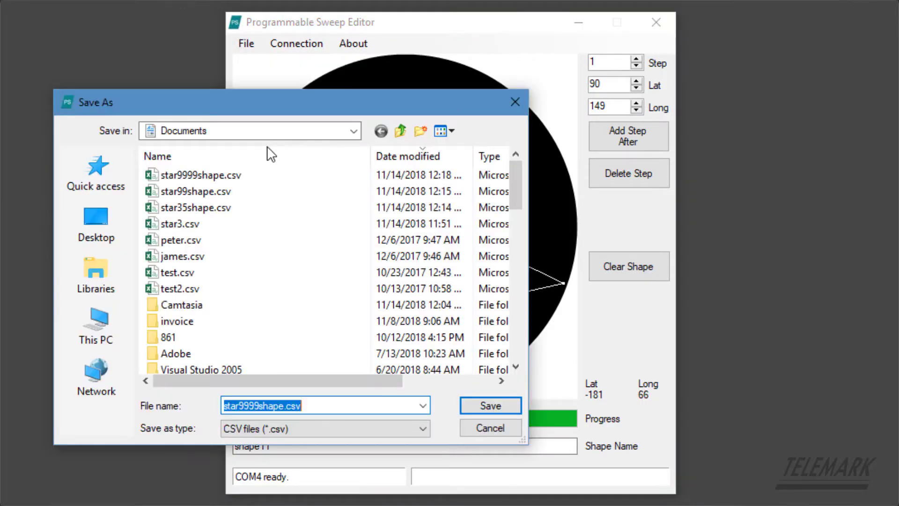
{"action": "left_click", "coordinate": [254, 405]}
{"action": "key", "text": "BackSpace"}
{"action": "key", "text": "BackSpace"}
{"action": "key", "text": "BackSpace"}
{"action": "key", "text": "BackSpace"}
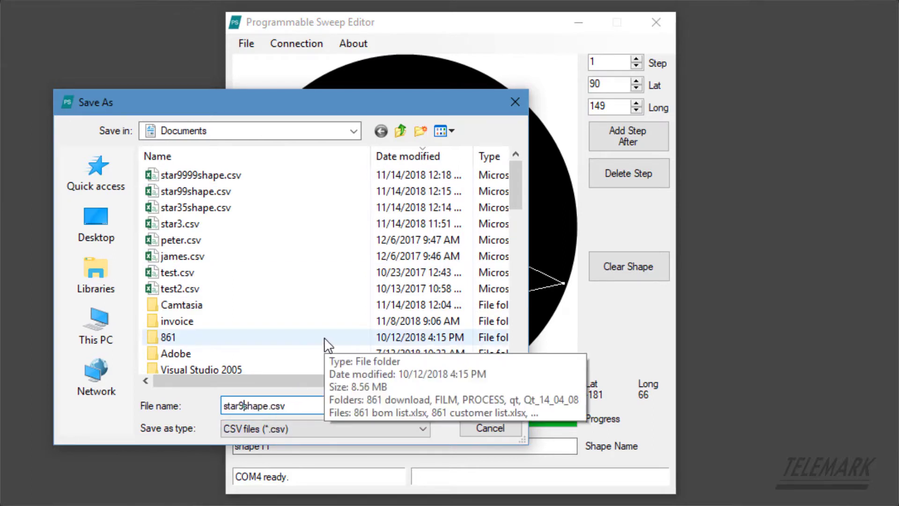
{"action": "type", "text": "11"}
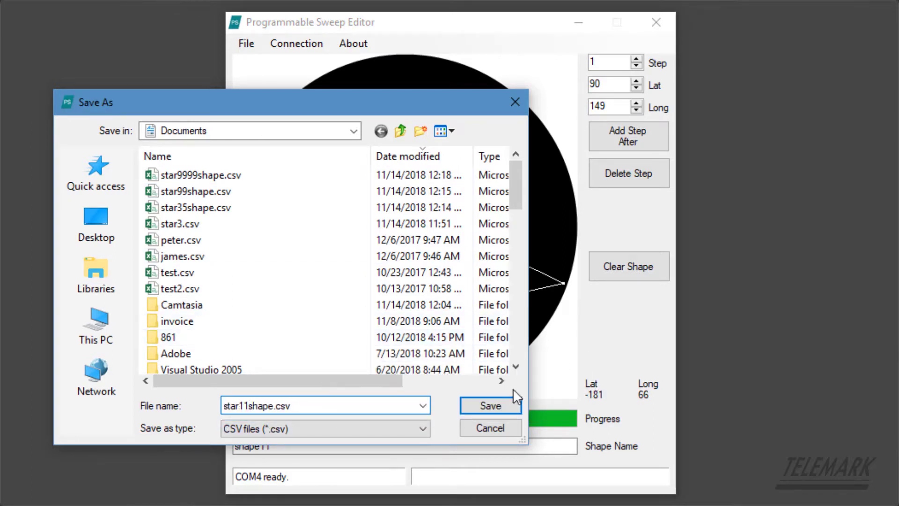
{"action": "left_click", "coordinate": [416, 430]}
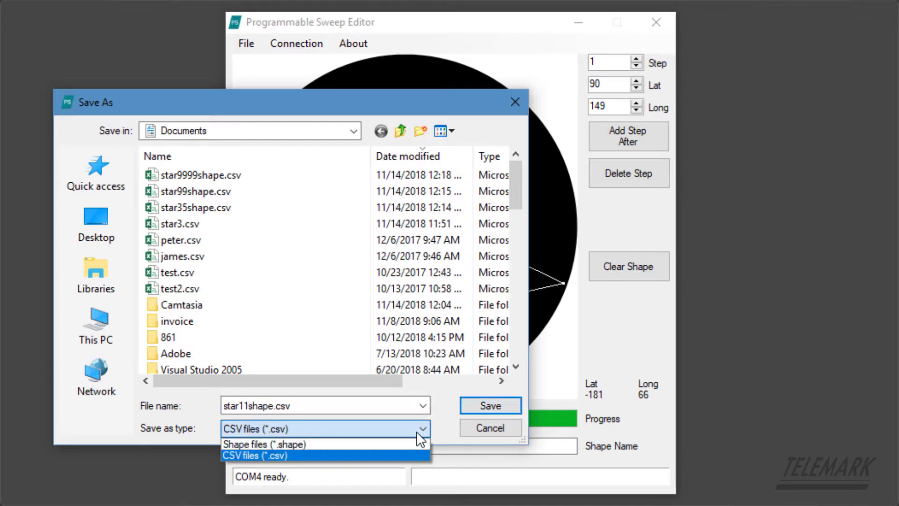
{"action": "left_click", "coordinate": [395, 443]}
{"action": "left_click", "coordinate": [500, 409]}
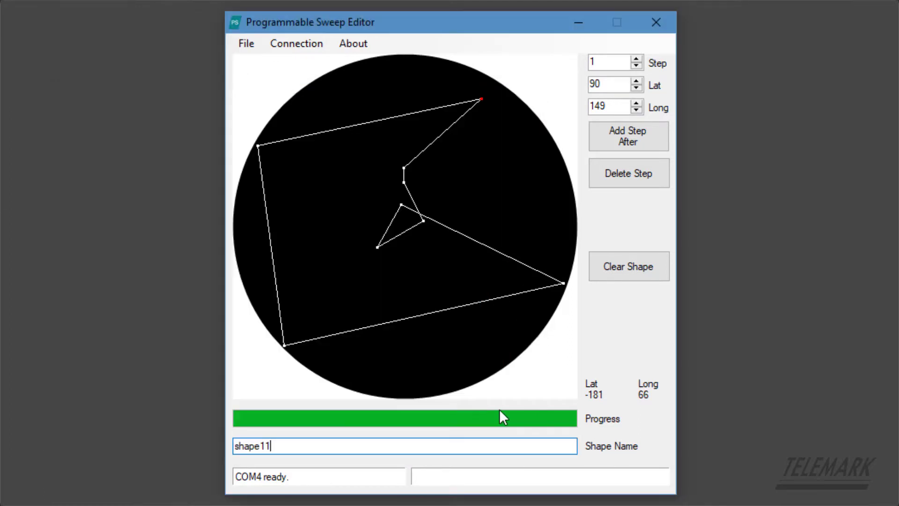
Save the shape again as star11shape.csv in CSV format.
{"action": "left_click", "coordinate": [249, 46]}
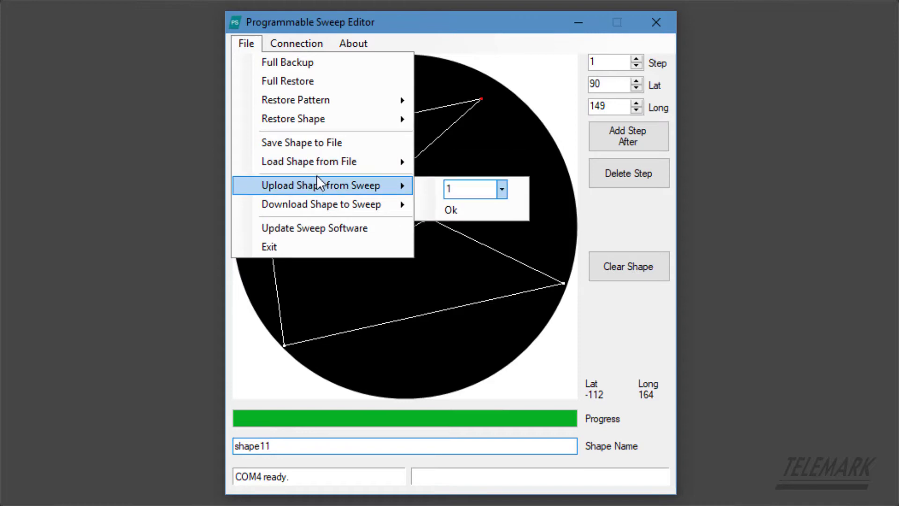
{"action": "left_click", "coordinate": [316, 144]}
{"action": "left_click", "coordinate": [282, 429]}
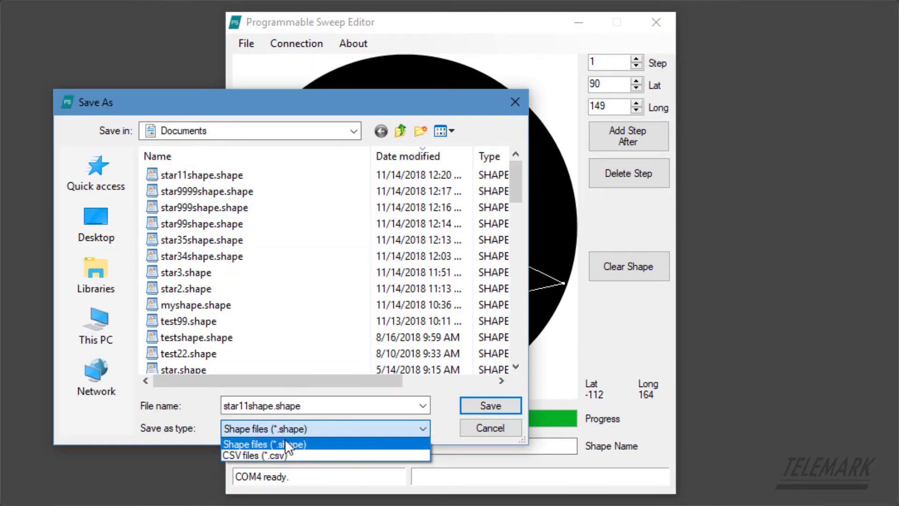
{"action": "left_click", "coordinate": [286, 453]}
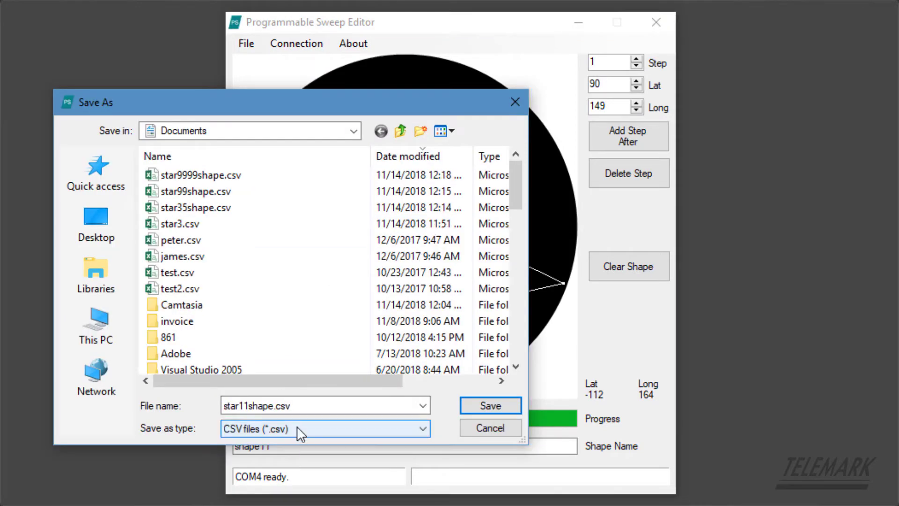
{"action": "left_click", "coordinate": [489, 404]}
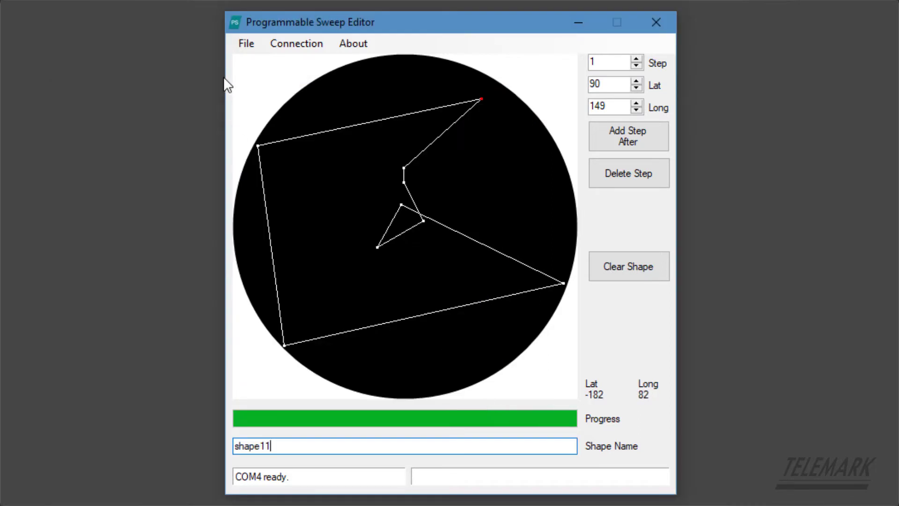
From the Save Shape dialog, bring up star11shape.csv's Open with options.
{"action": "left_click", "coordinate": [245, 43]}
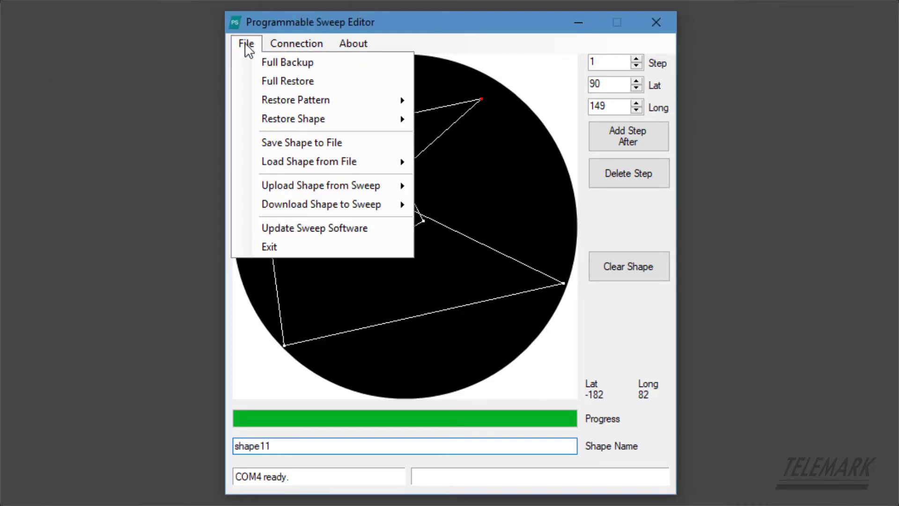
{"action": "mouse_move", "coordinate": [281, 125]}
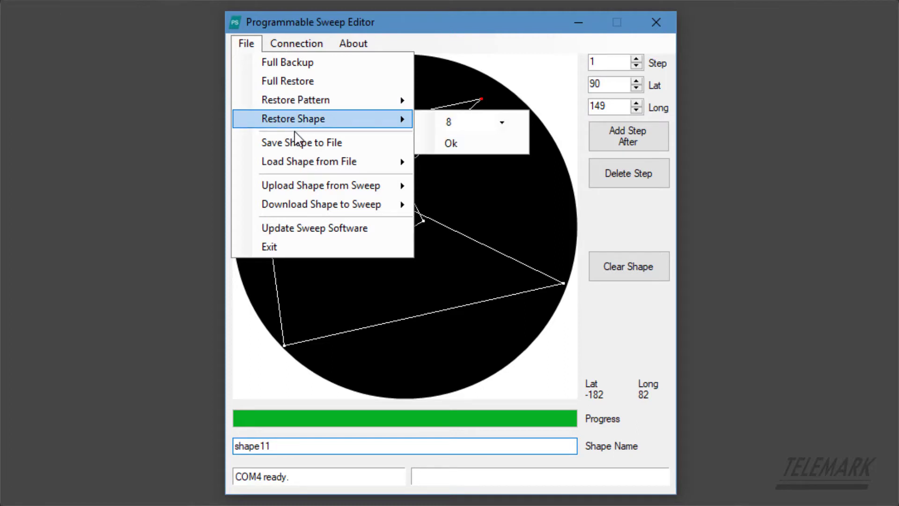
{"action": "left_click", "coordinate": [301, 141]}
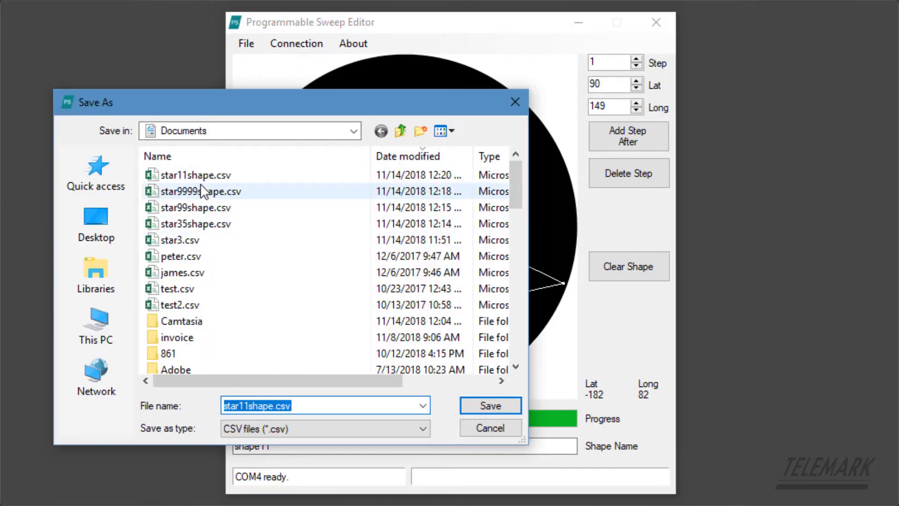
{"action": "left_click", "coordinate": [194, 177]}
{"action": "right_click", "coordinate": [193, 179]}
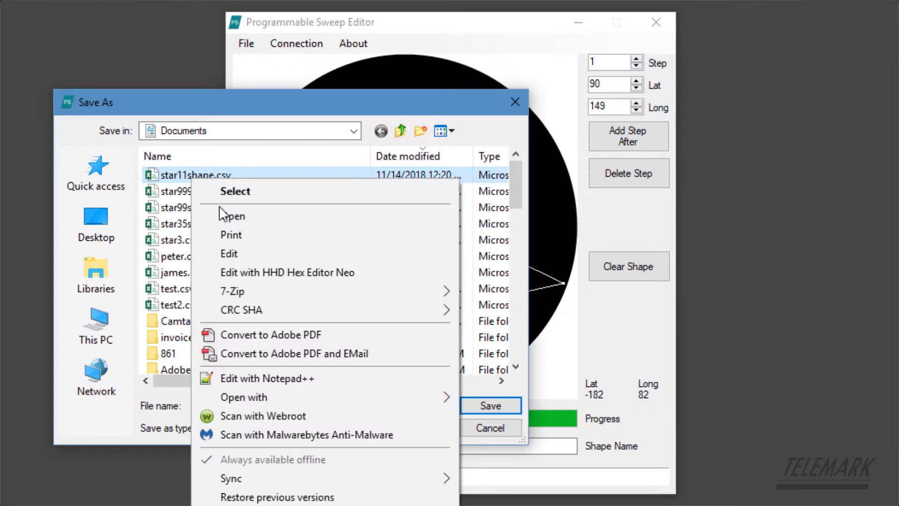
{"action": "mouse_move", "coordinate": [273, 394]}
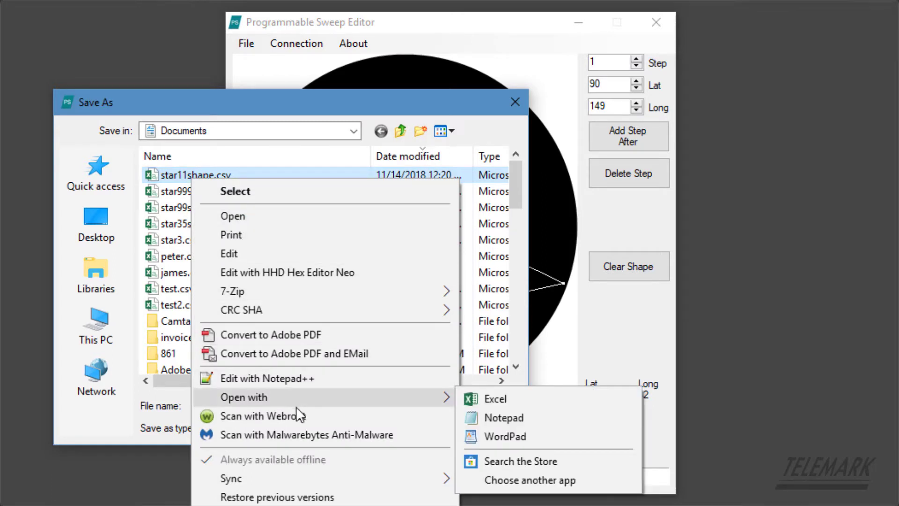
Open star11shape.csv in Notepad and append points 0,0 and -12,200.
{"action": "mouse_move", "coordinate": [414, 402]}
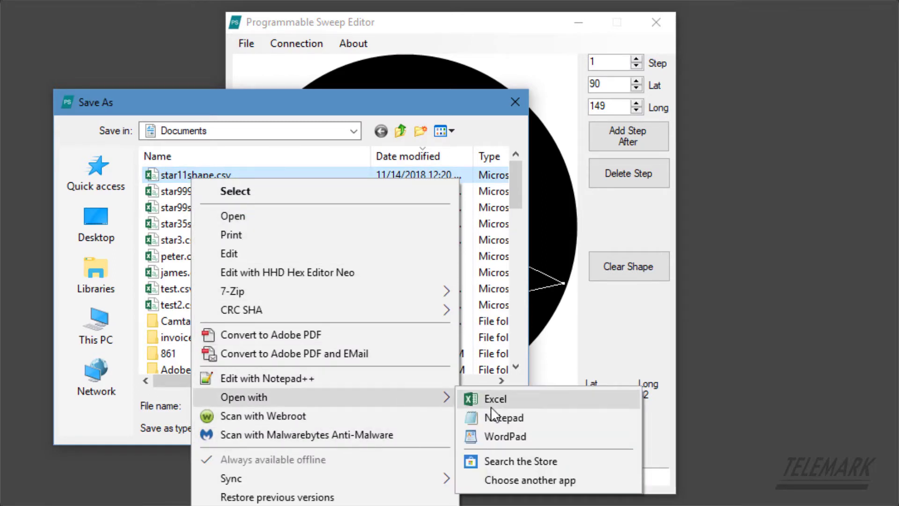
{"action": "left_click", "coordinate": [496, 418]}
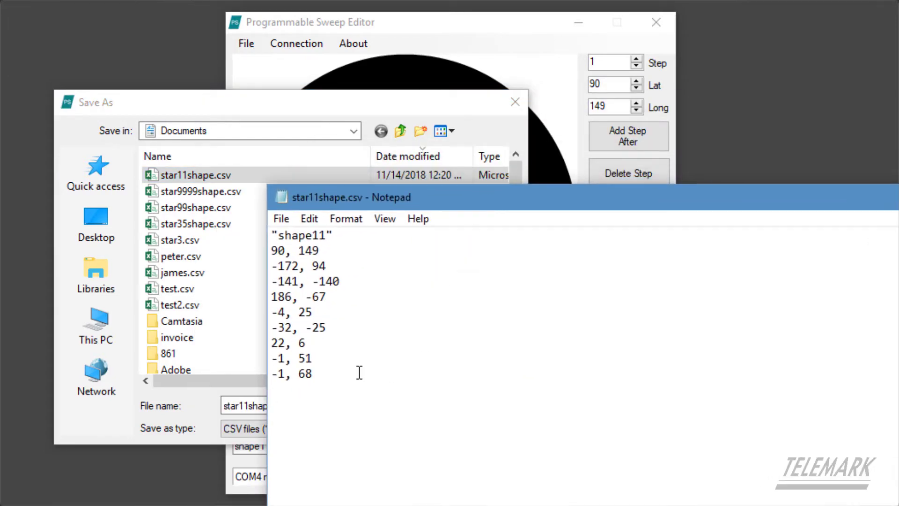
{"action": "left_click", "coordinate": [335, 235]}
{"action": "left_click", "coordinate": [313, 375]}
{"action": "key", "text": "Return"}
{"action": "type", "text": "0,0"}
{"action": "key", "text": "Return"}
{"action": "type", "text": "-12"}
{"action": "type", "text": ","}
{"action": "type", "text": "4"}
{"action": "type", "text": "00"}
{"action": "key", "text": "BackSpace"}
{"action": "key", "text": "BackSpace"}
{"action": "key", "text": "BackSpace"}
{"action": "type", "text": "200"}
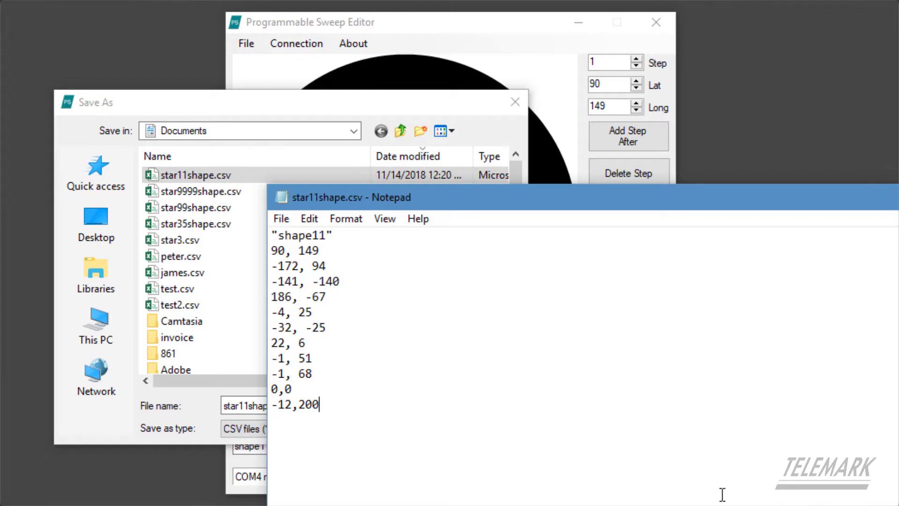
Save the edited CSV and close Notepad.
{"action": "left_click", "coordinate": [280, 218]}
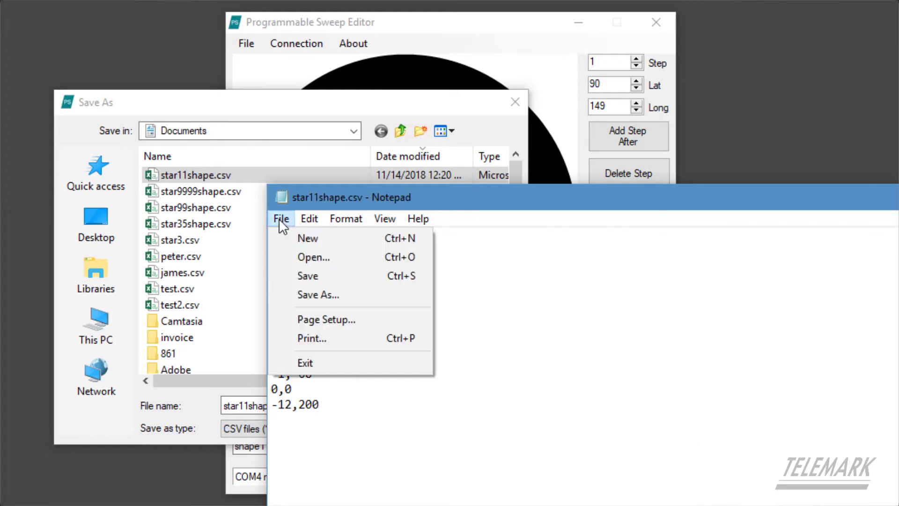
{"action": "left_click", "coordinate": [305, 277]}
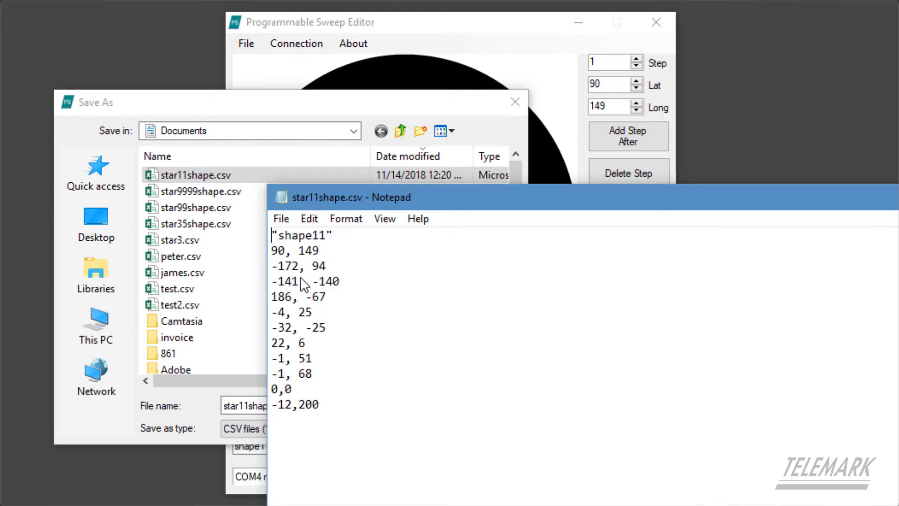
{"action": "left_click", "coordinate": [281, 197]}
{"action": "left_click", "coordinate": [281, 197]}
Dismiss the leftover save dialog and start loading a shape file into slot 1.
{"action": "key", "text": "Escape"}
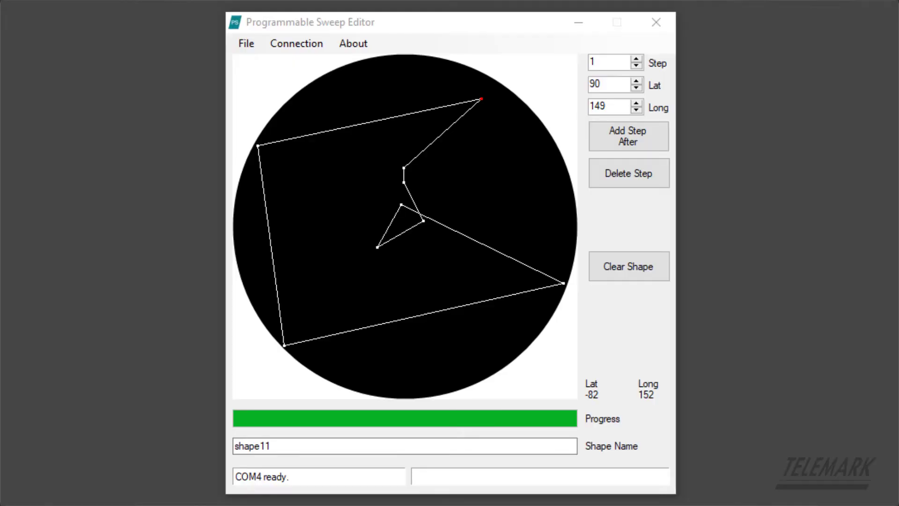
{"action": "left_click", "coordinate": [247, 44]}
{"action": "left_click", "coordinate": [247, 45]}
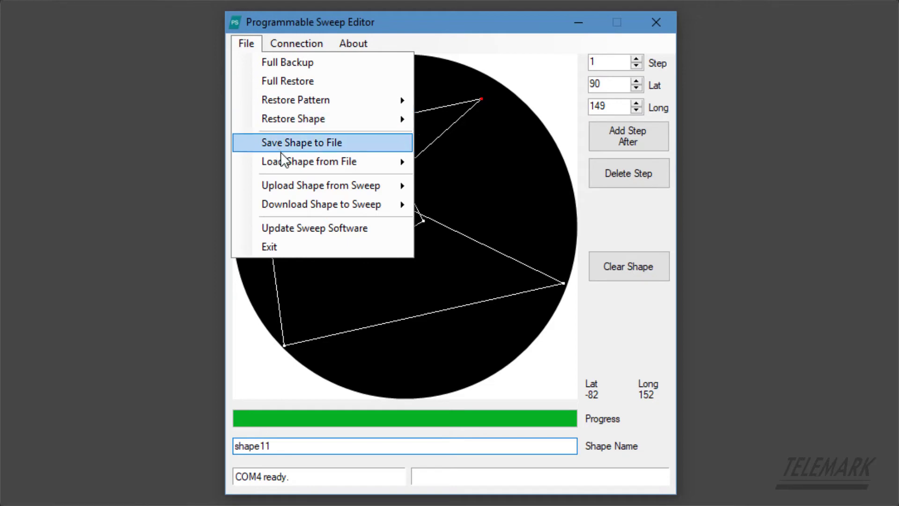
{"action": "mouse_move", "coordinate": [313, 164]}
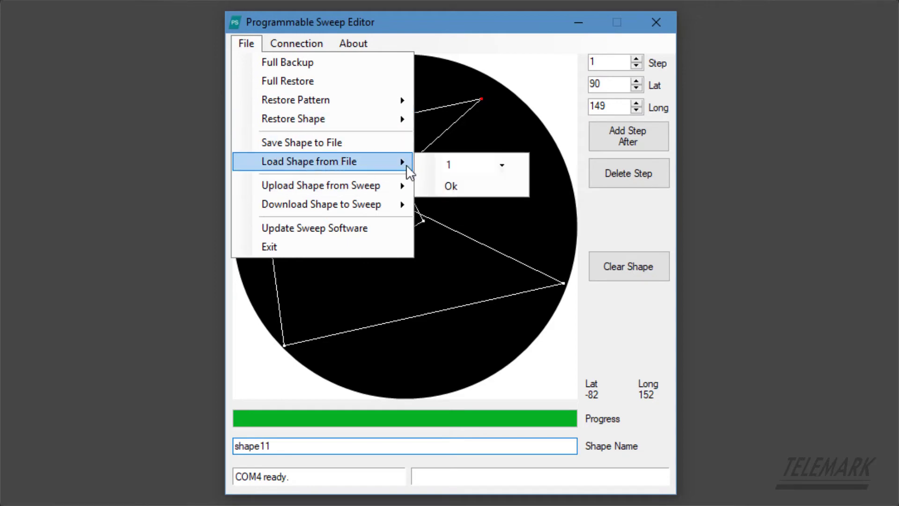
{"action": "left_click", "coordinate": [445, 187]}
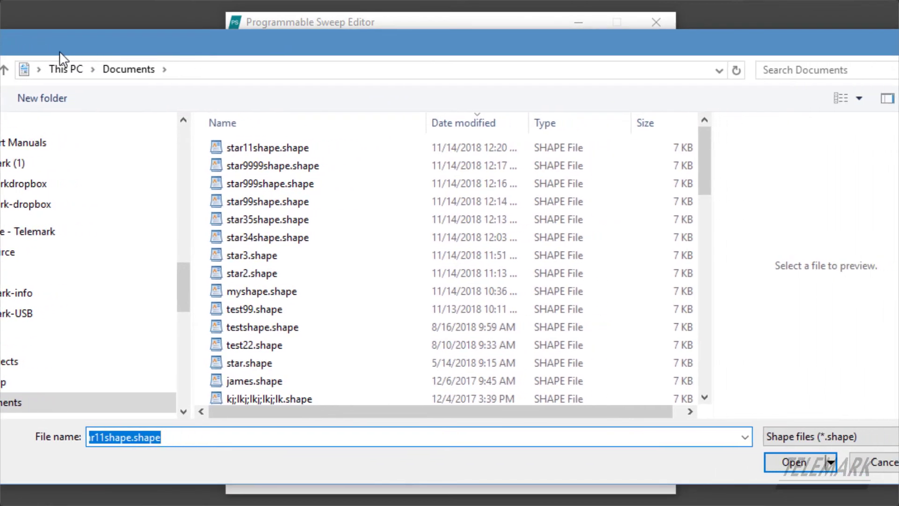
Switch to CSV files and load star11shape.csv, checking its new -12,200 point.
{"action": "left_click", "coordinate": [729, 436]}
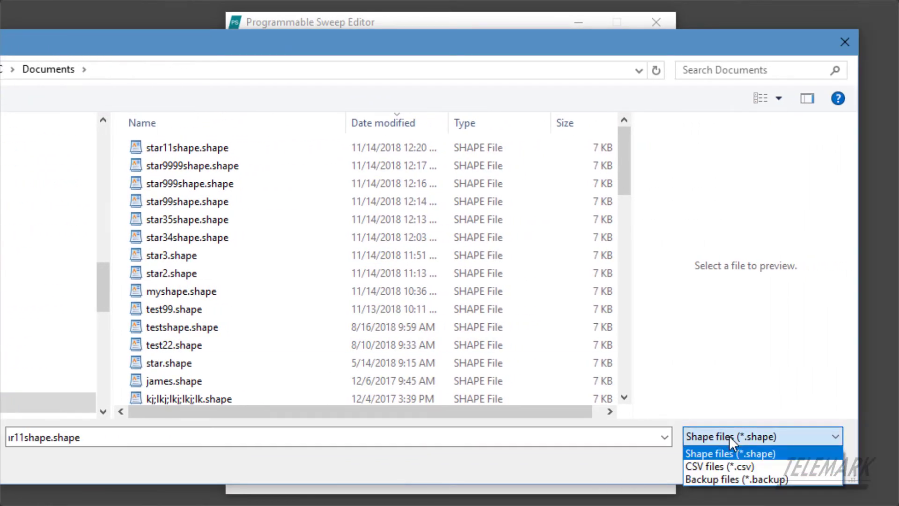
{"action": "left_click", "coordinate": [720, 468]}
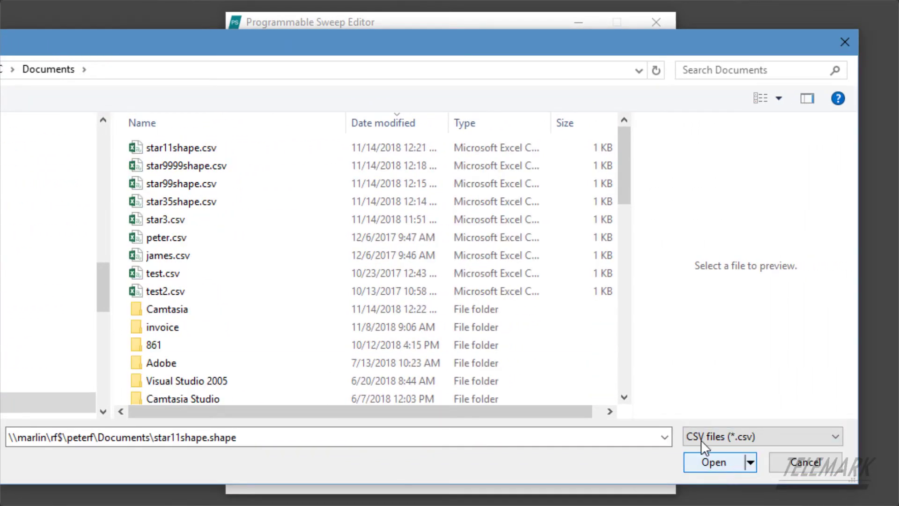
{"action": "left_click", "coordinate": [178, 150]}
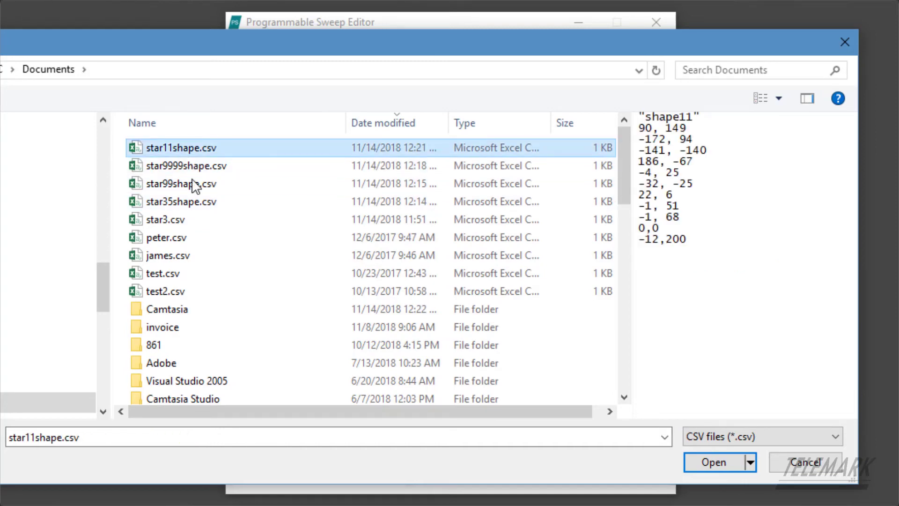
{"action": "left_click", "coordinate": [665, 242]}
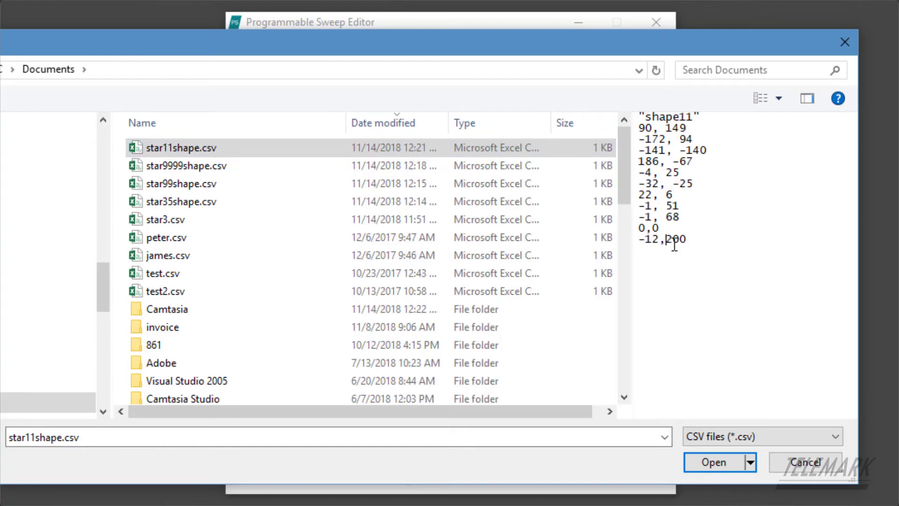
{"action": "left_click", "coordinate": [714, 461]}
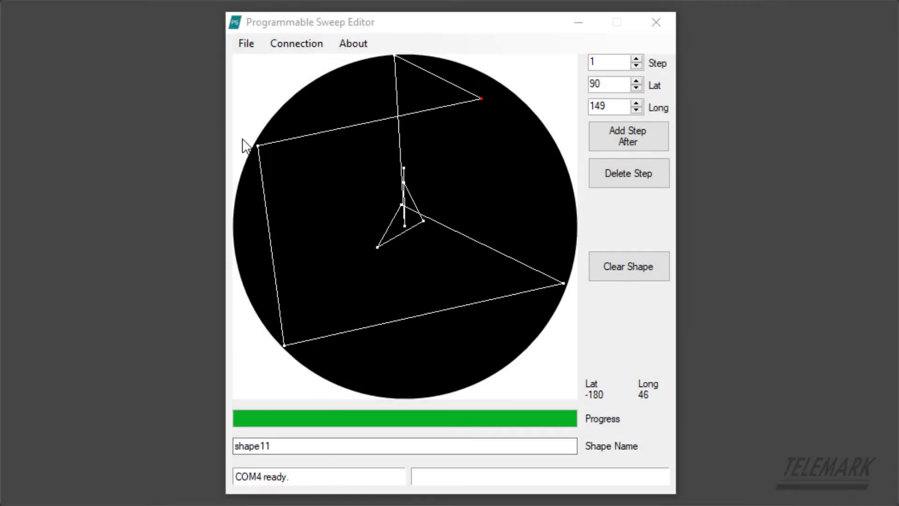
Upload shape 1 from the sweep, replacing shape11 with its zigzag path.
{"action": "left_click", "coordinate": [242, 44]}
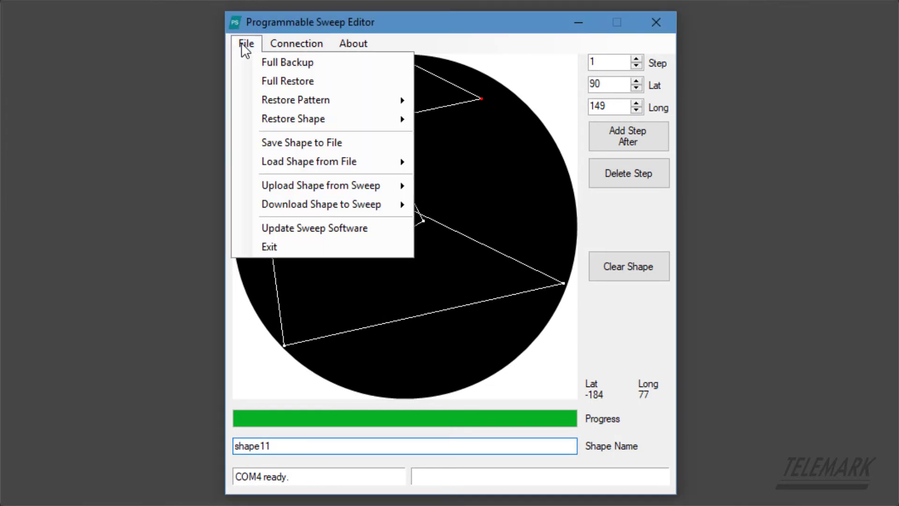
{"action": "mouse_move", "coordinate": [313, 186]}
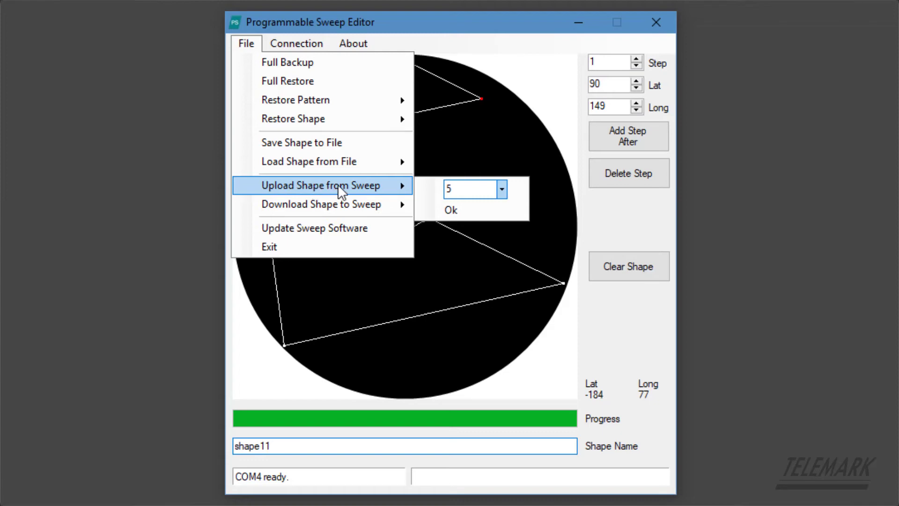
{"action": "left_click", "coordinate": [501, 189]}
{"action": "scroll", "coordinate": [470, 221], "scroll_direction": "up", "scroll_amount": 1}
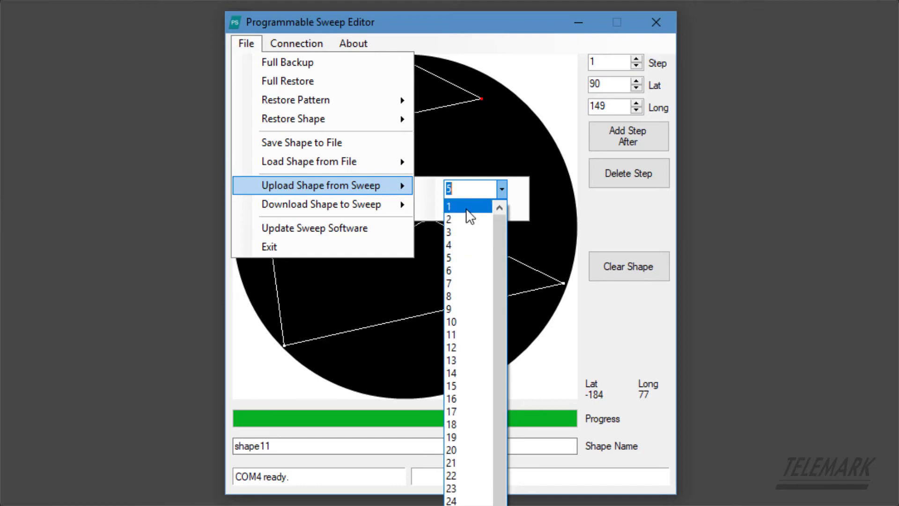
{"action": "left_click", "coordinate": [467, 209]}
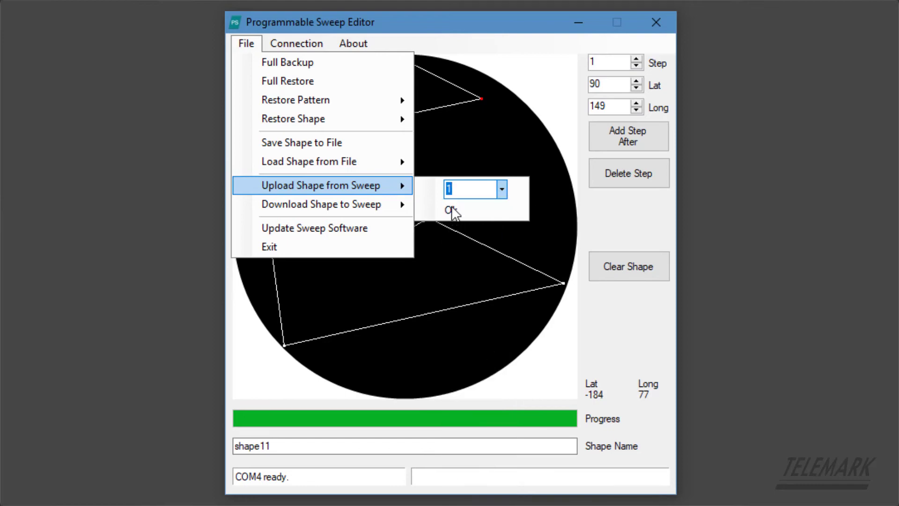
{"action": "left_click", "coordinate": [452, 210]}
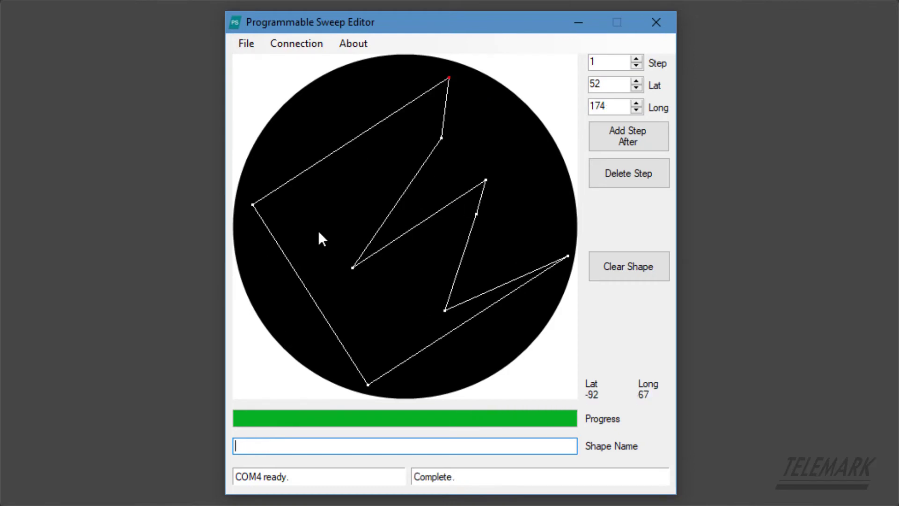
Download the current zigzag shape to sweep slot 2 until the status reads Complete.
{"action": "left_click", "coordinate": [243, 43]}
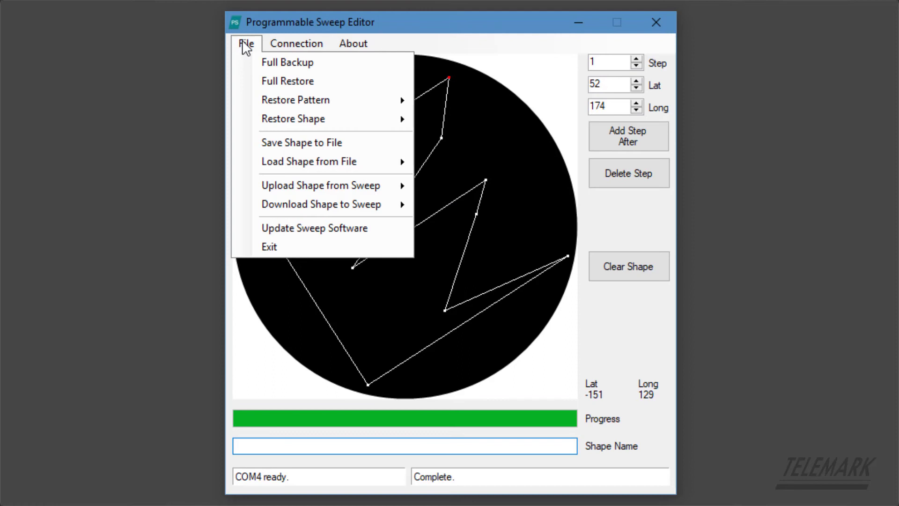
{"action": "mouse_move", "coordinate": [305, 170]}
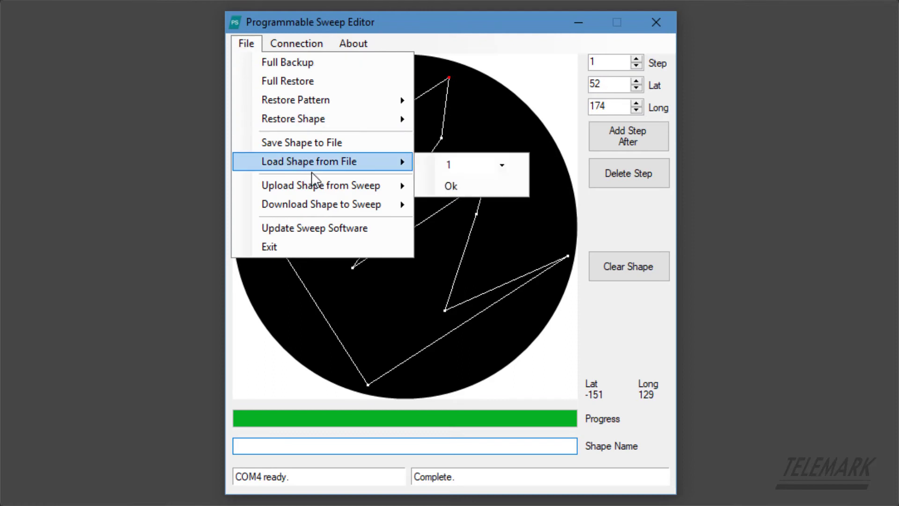
{"action": "mouse_move", "coordinate": [338, 209]}
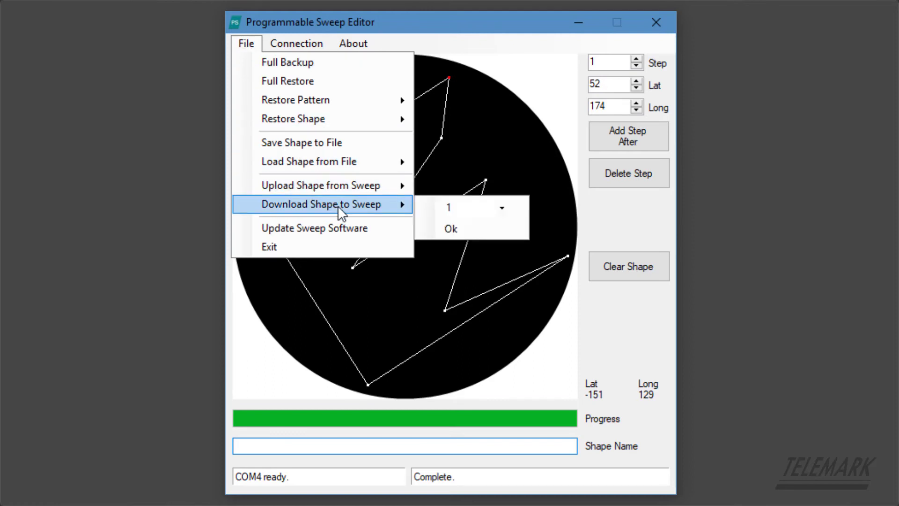
{"action": "left_click", "coordinate": [501, 208]}
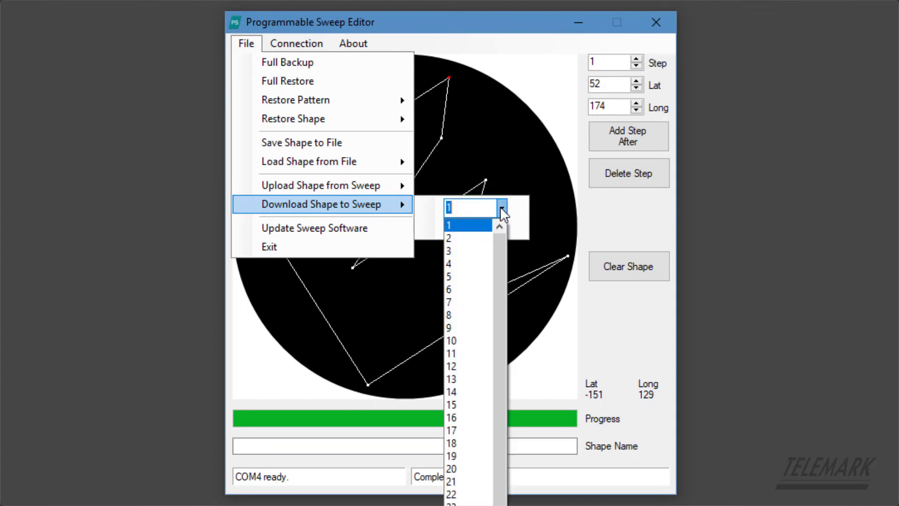
{"action": "left_click", "coordinate": [453, 238]}
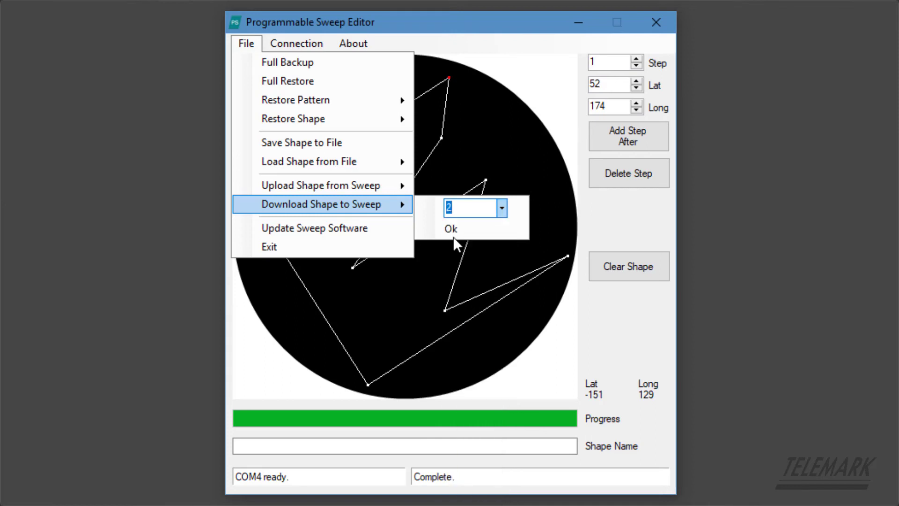
{"action": "mouse_move", "coordinate": [405, 203]}
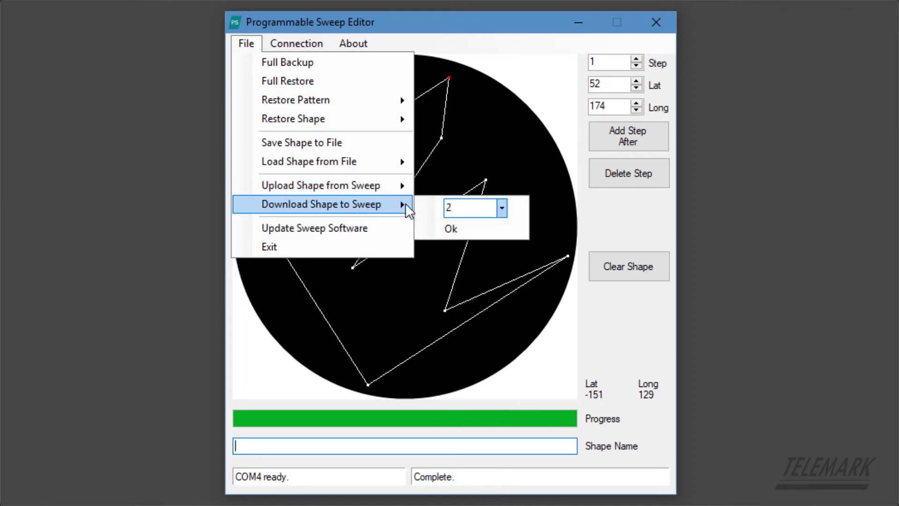
{"action": "left_click", "coordinate": [454, 229]}
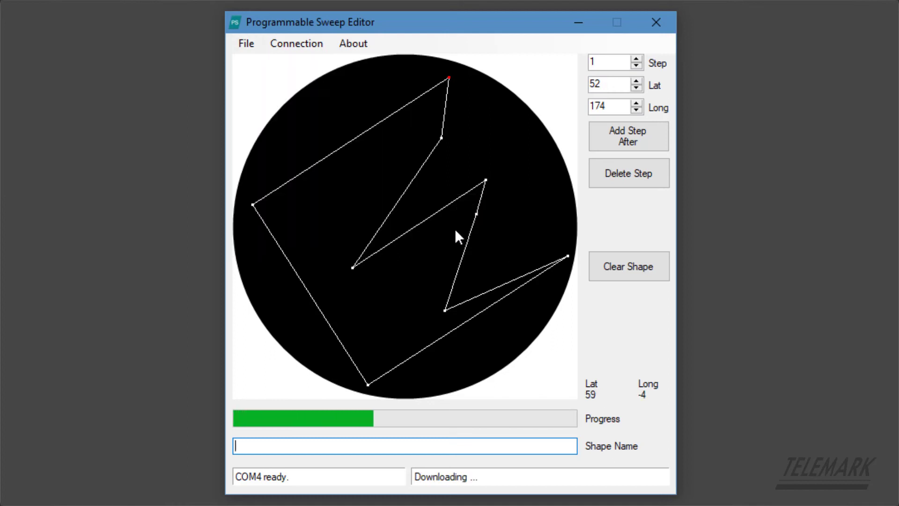
{"action": "left_click", "coordinate": [246, 45]}
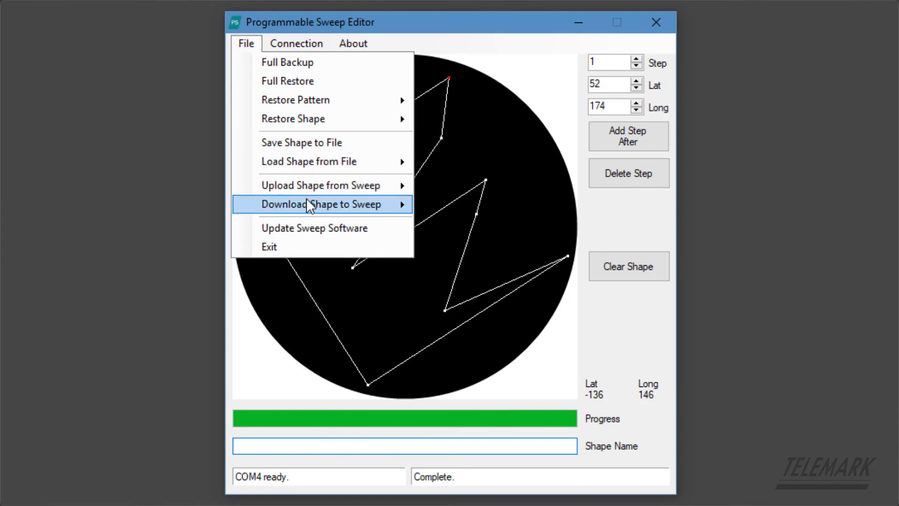
Open the Update Sweep Software picker showing Hex files (*.hex) in Documents.
{"action": "mouse_move", "coordinate": [306, 202]}
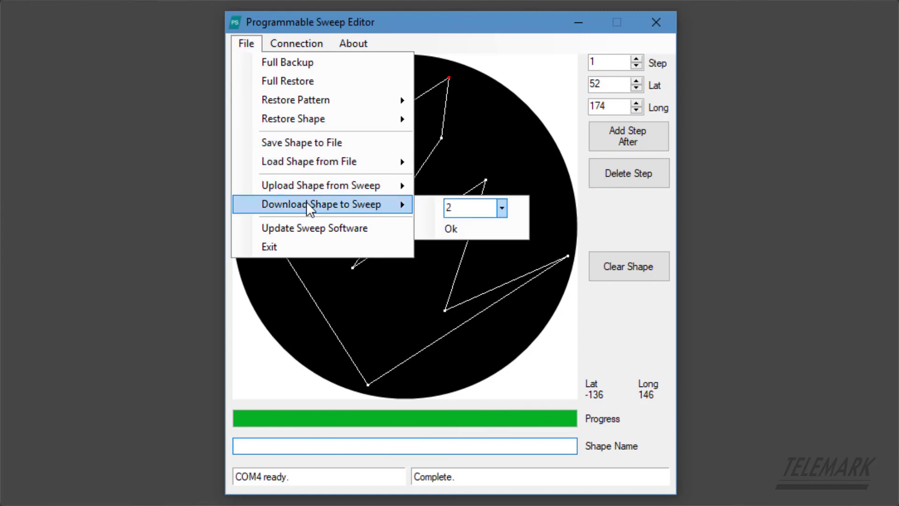
{"action": "left_click", "coordinate": [295, 231]}
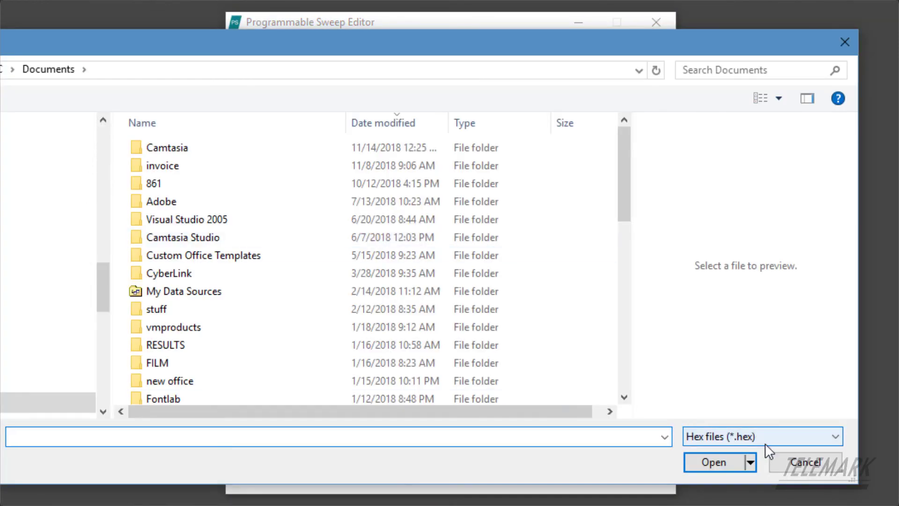